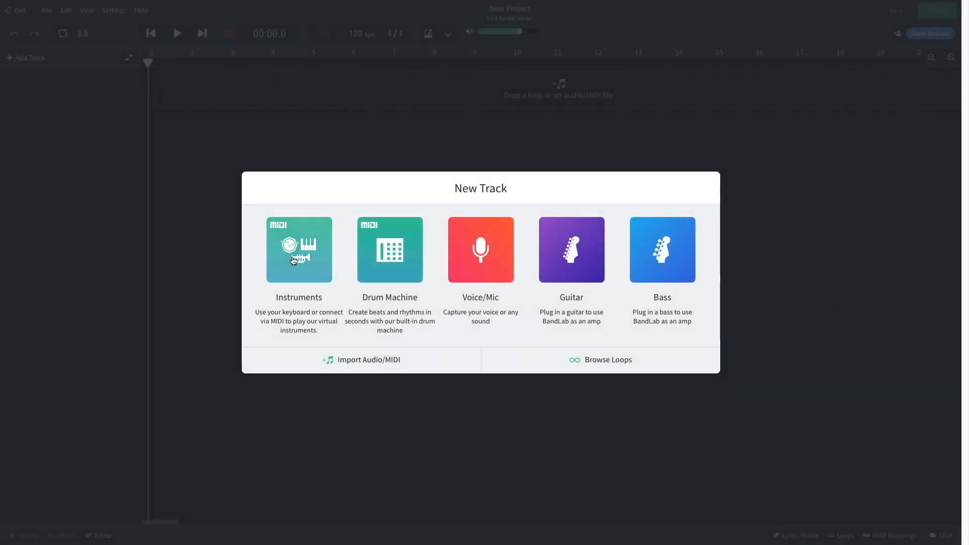
- Add a virtual instrument track to the new project and load the 808 Kit from the Drum Pads category
click(293, 260)
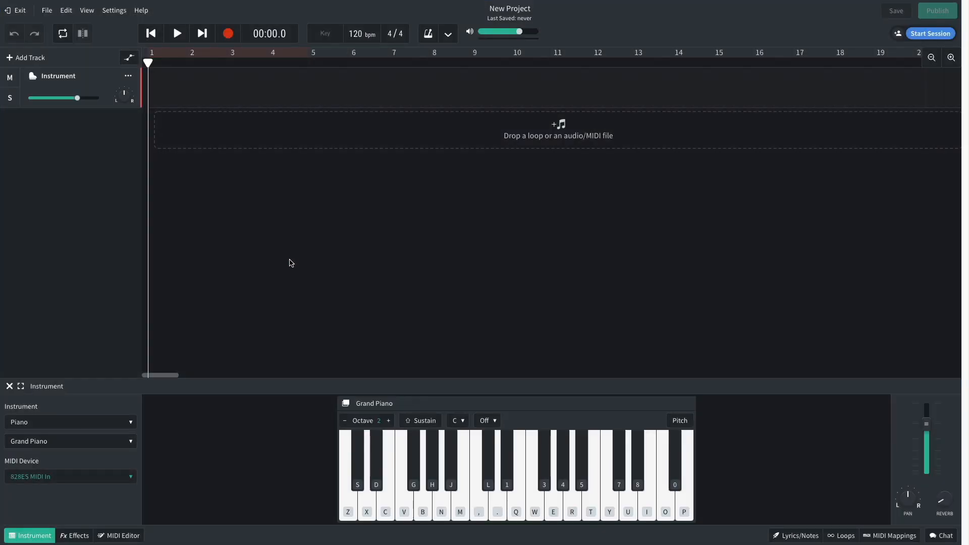
click(55, 423)
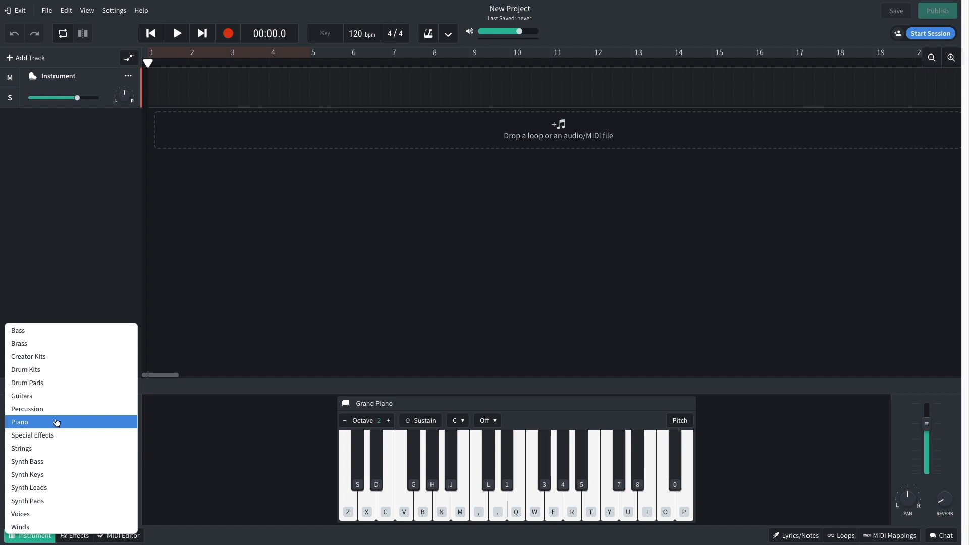
click(59, 384)
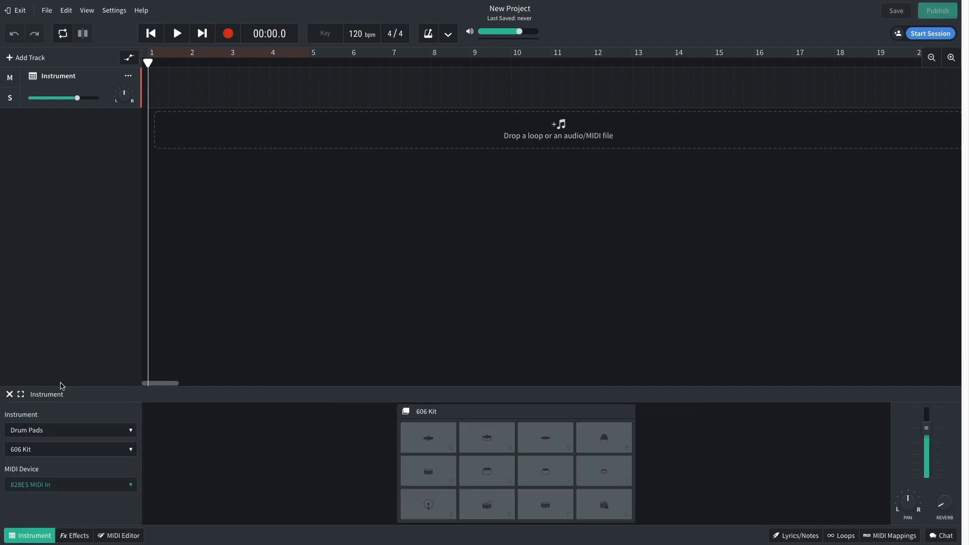
click(67, 449)
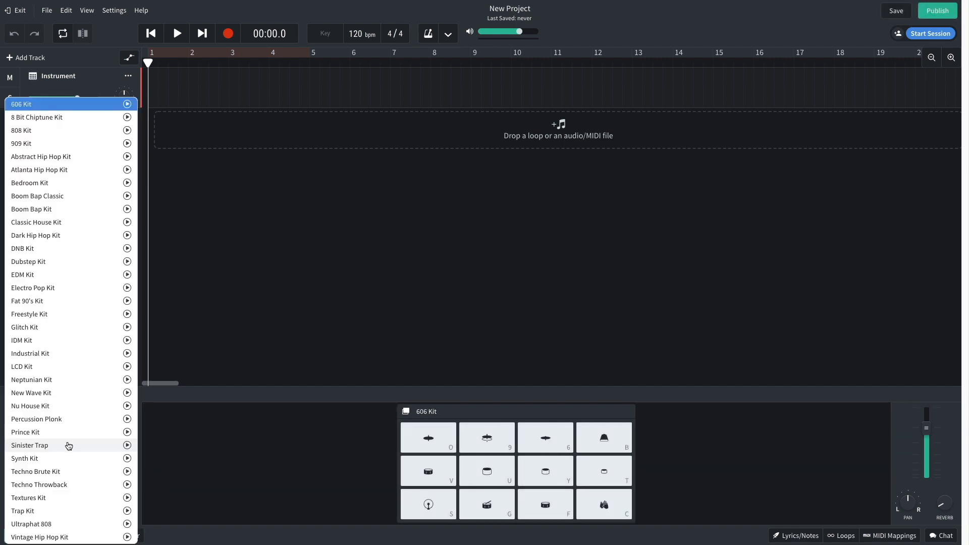
click(71, 131)
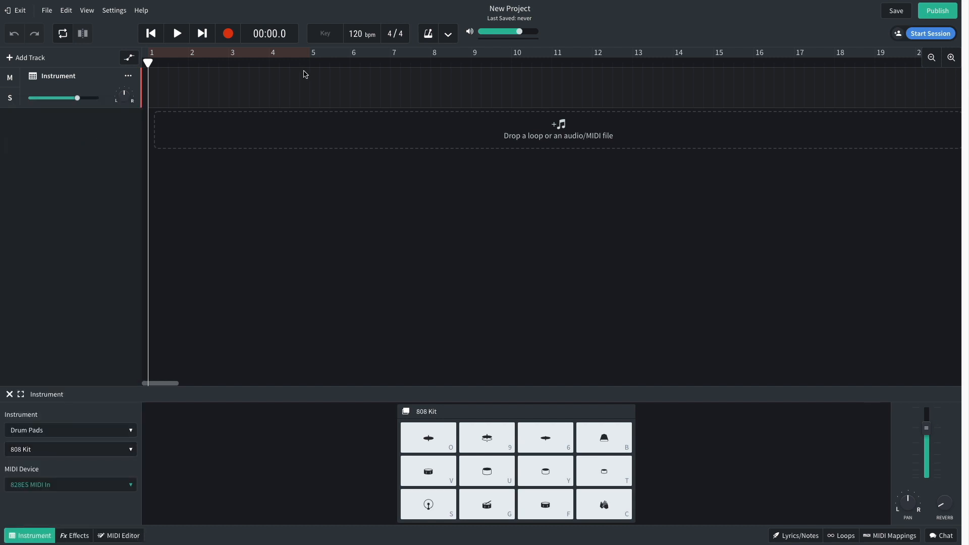
- Set the project tempo to 134 bpm and create an empty region at the start of the drum track
drag(358, 34, 363, 22)
right_click(171, 93)
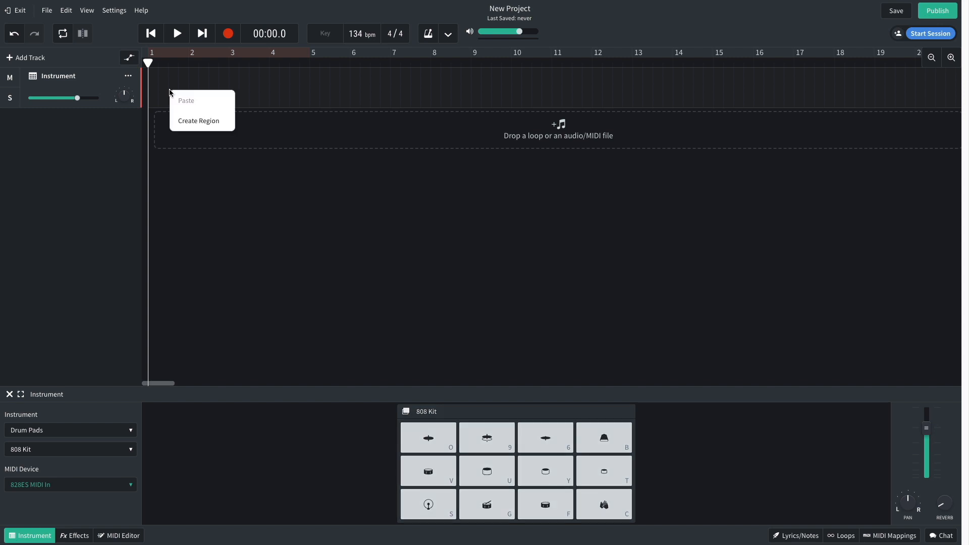
click(192, 122)
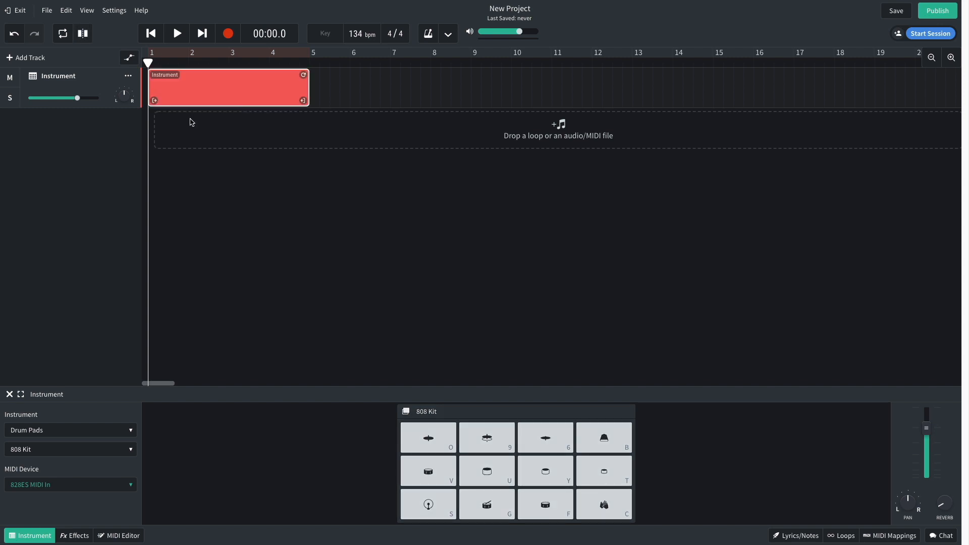
- Open the region for note editing, fill bars 1 and 2 of the closed hi-hat row with 16 consecutive eighth notes, and play it back
double_click(199, 91)
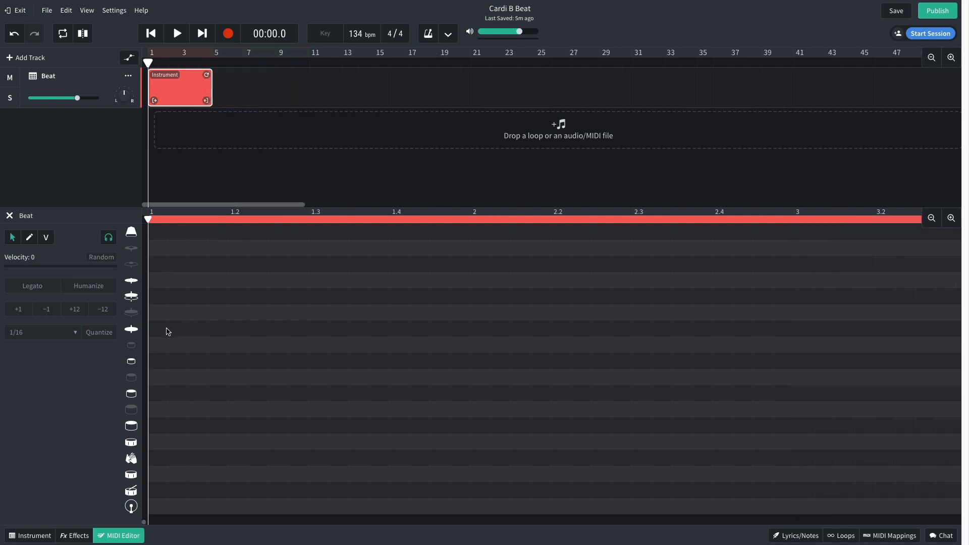
click(161, 333)
click(204, 331)
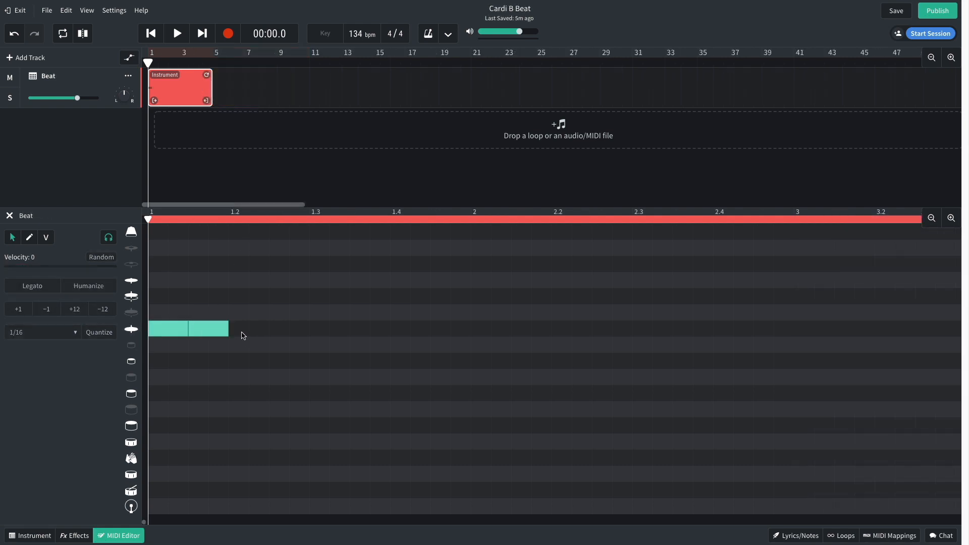
click(245, 333)
click(290, 331)
click(330, 331)
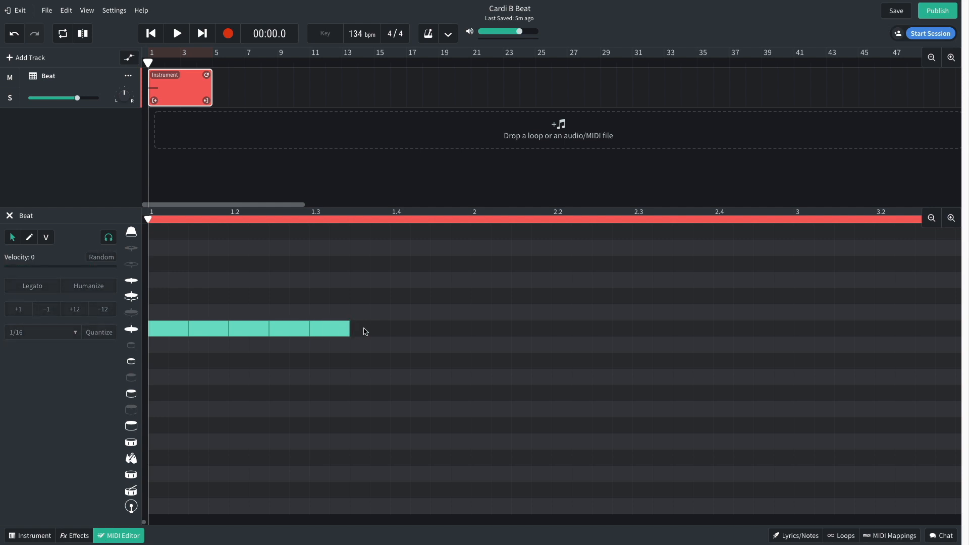
click(371, 330)
click(410, 332)
click(451, 331)
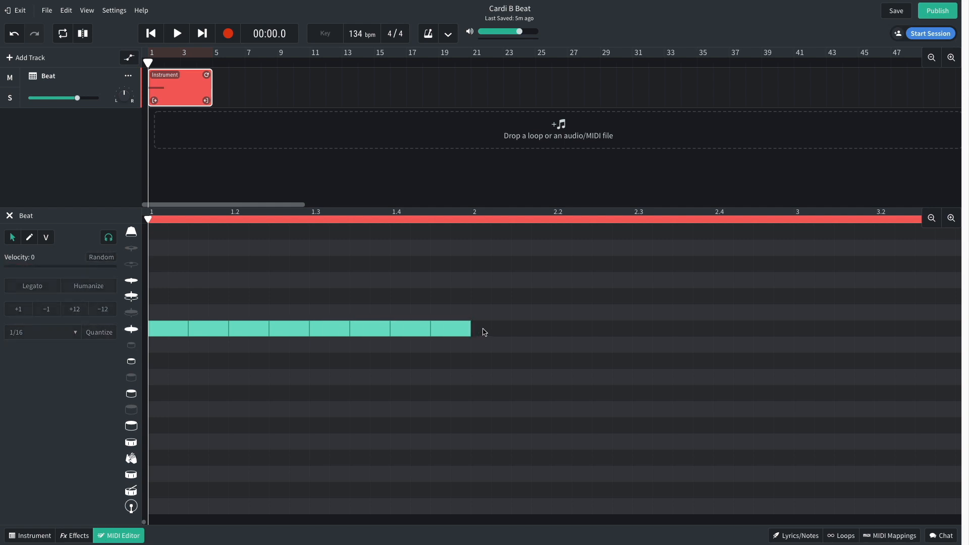
click(492, 331)
click(532, 331)
click(572, 331)
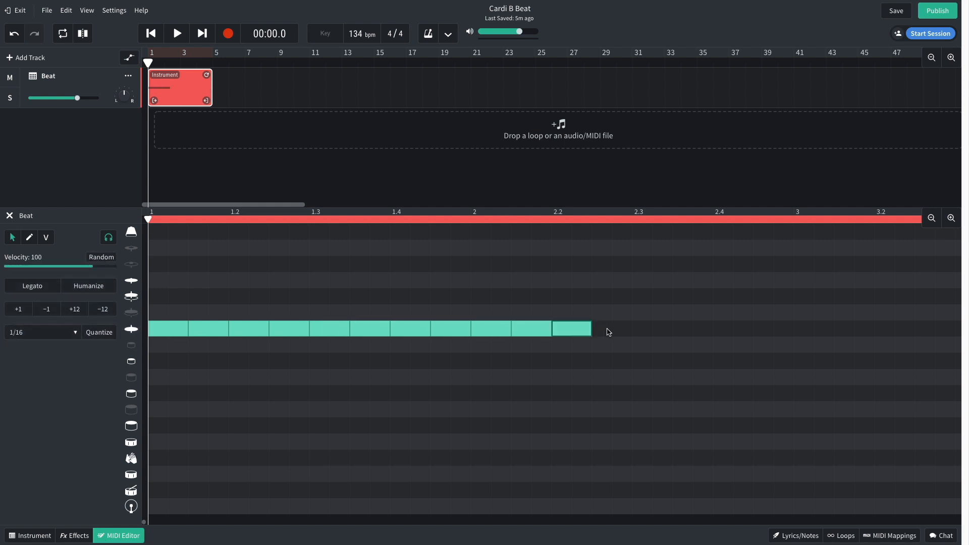
click(612, 331)
click(653, 330)
click(692, 330)
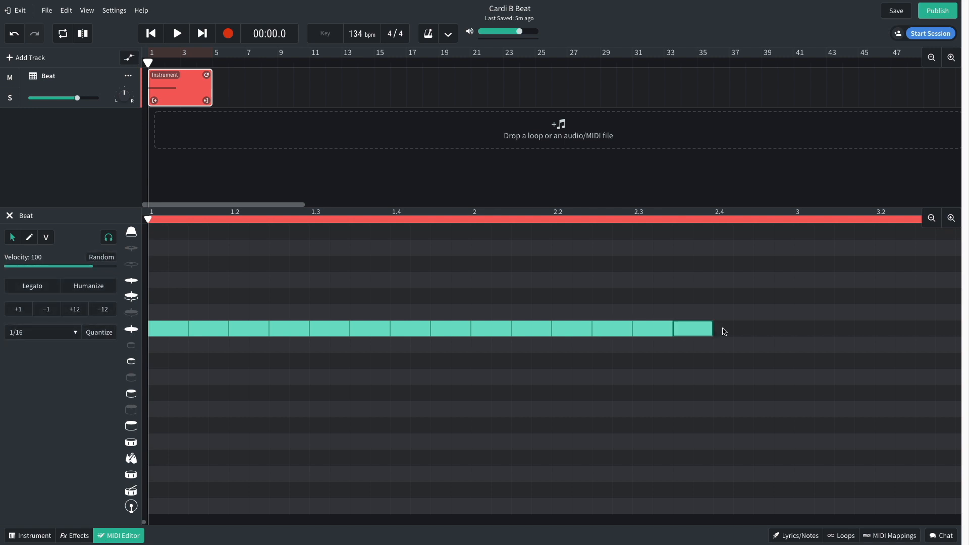
click(731, 332)
click(770, 331)
key(space)
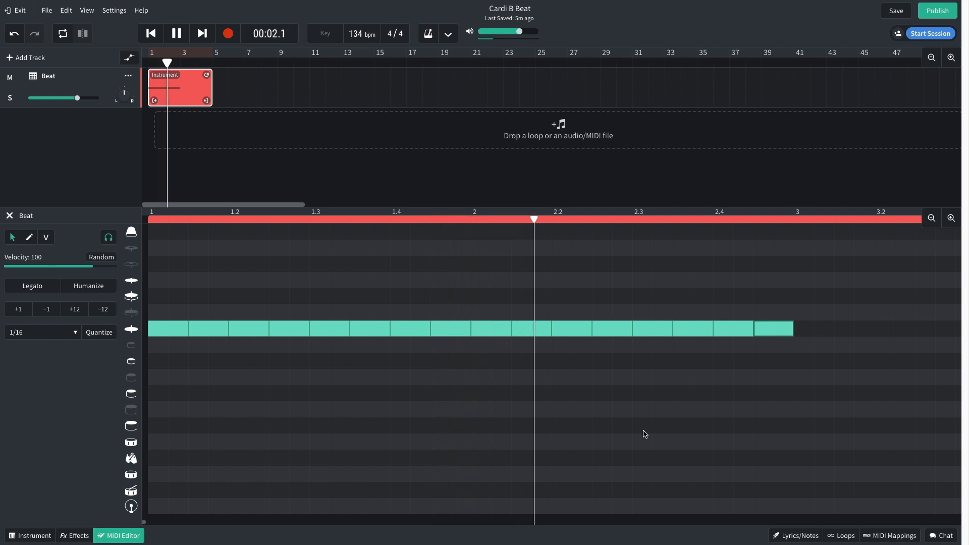
key(space)
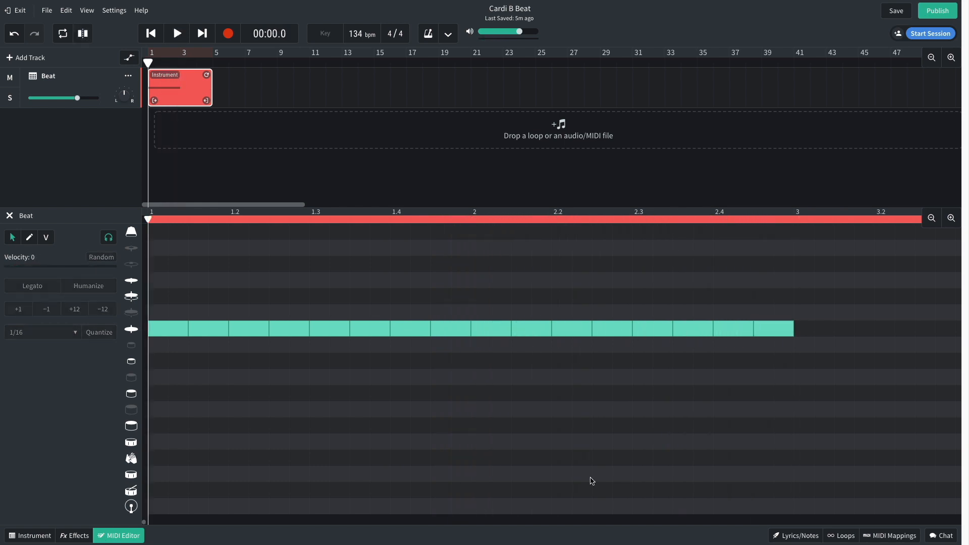
- Add clap notes on beats 1.3 and 2.3 and play back the pattern
click(319, 459)
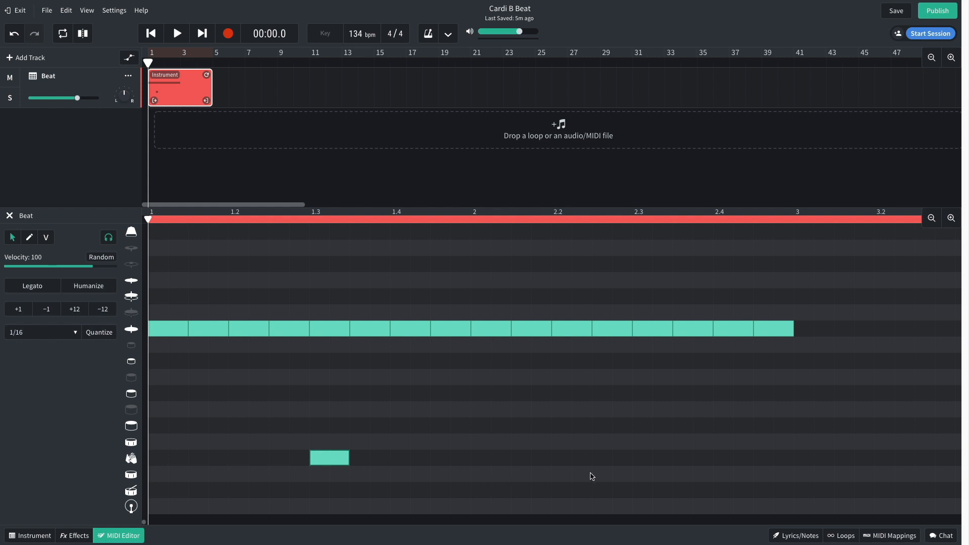
click(643, 462)
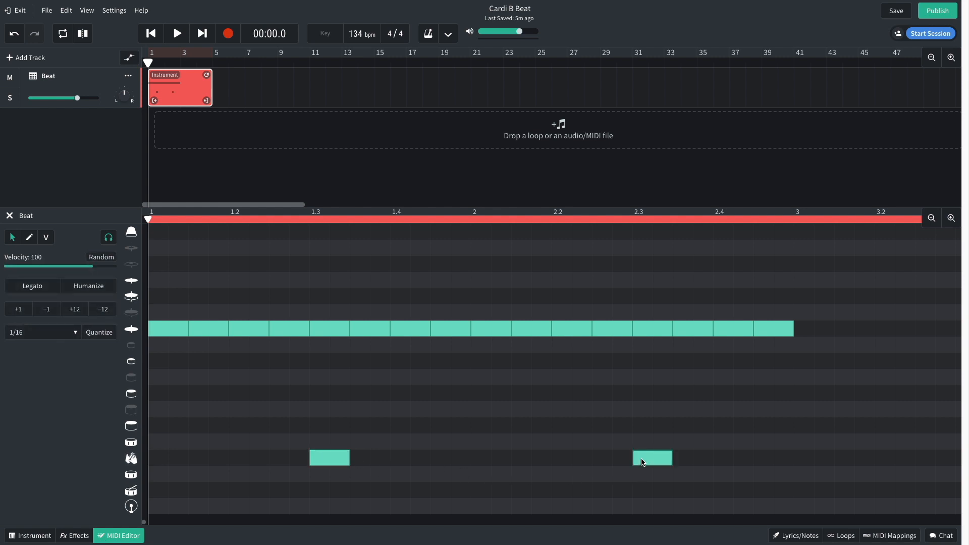
key(space)
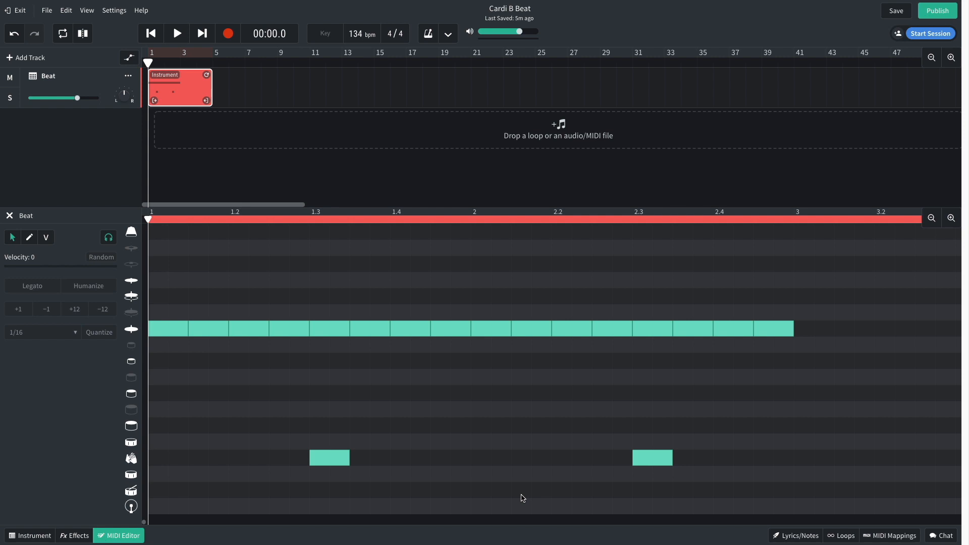
- Add kick notes on beats 1, 1.4 and 2.2 and play back the pattern
click(163, 507)
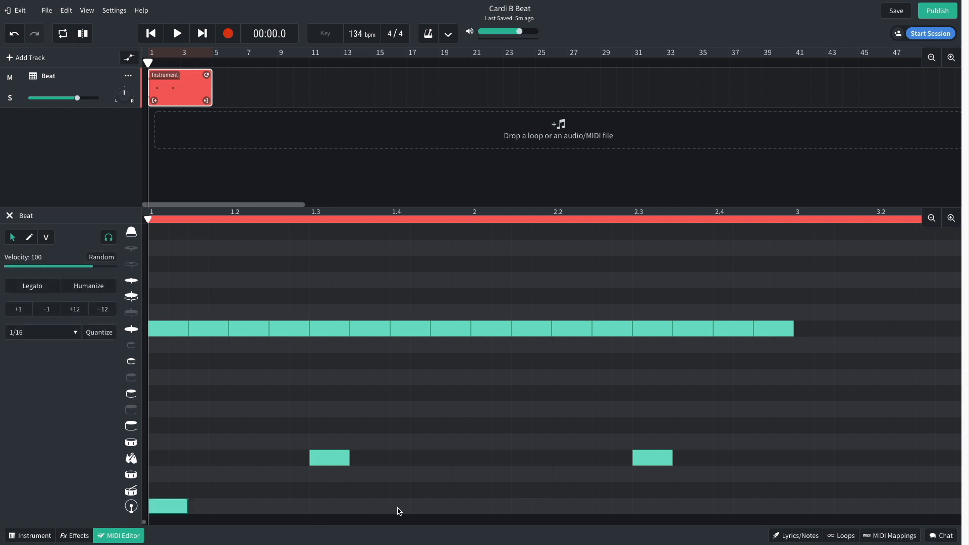
click(425, 505)
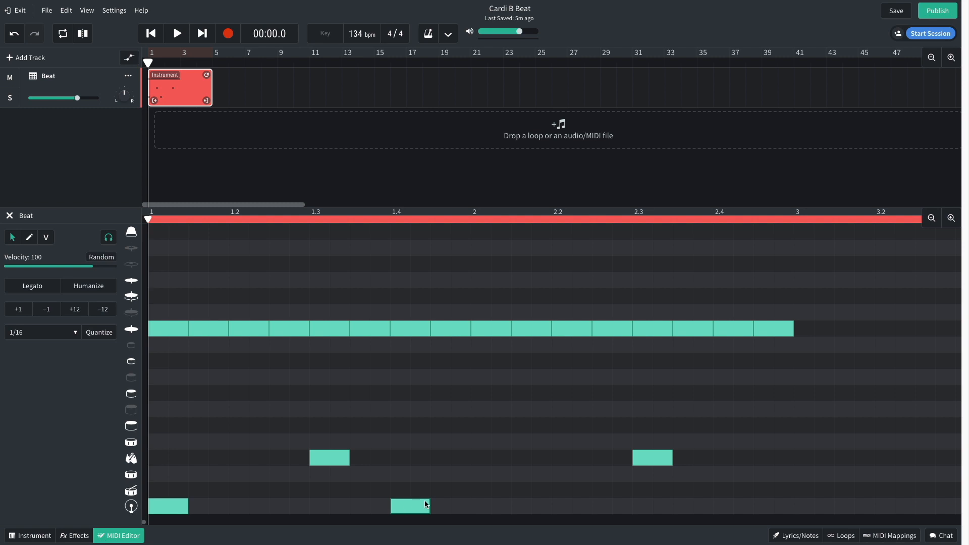
click(566, 507)
key(space)
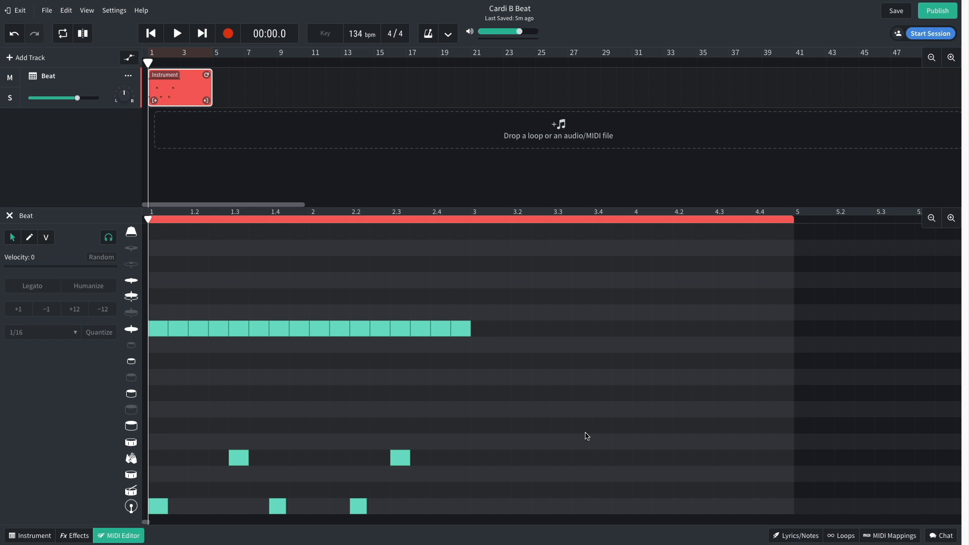
- Add drum-with-stick notes half a beat after 1.4 and after 2, and duplicate the whole two-bar pattern into bars 3 and 4
click(299, 489)
click(340, 490)
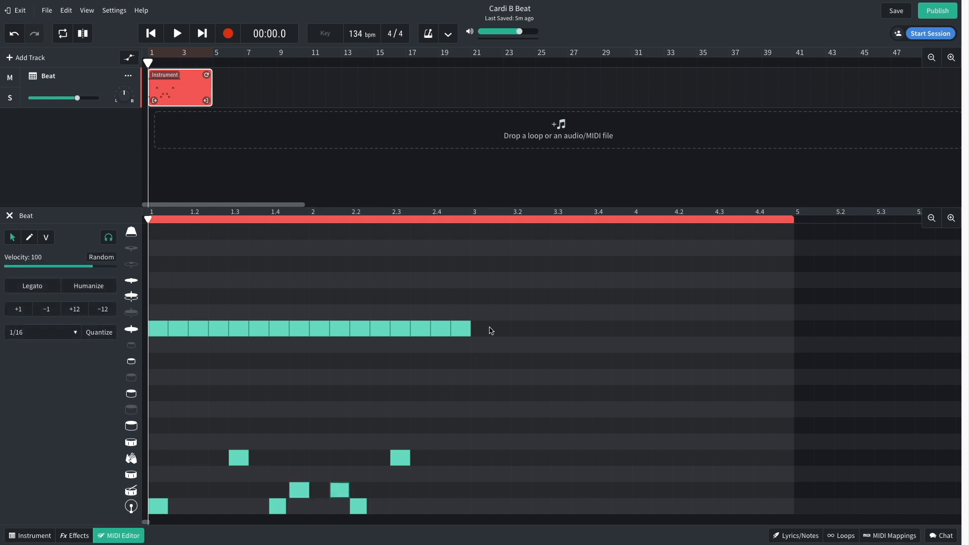
drag(460, 292, 496, 510)
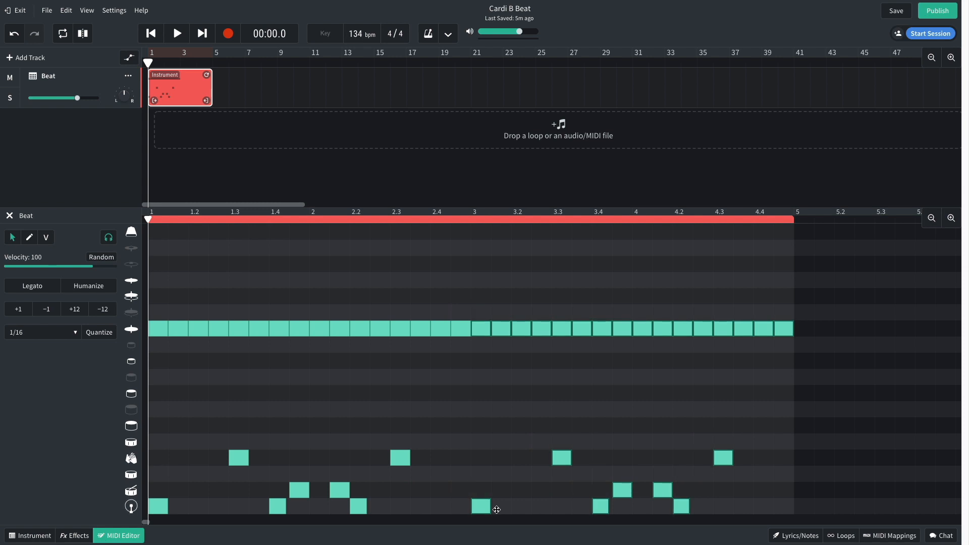
key(space)
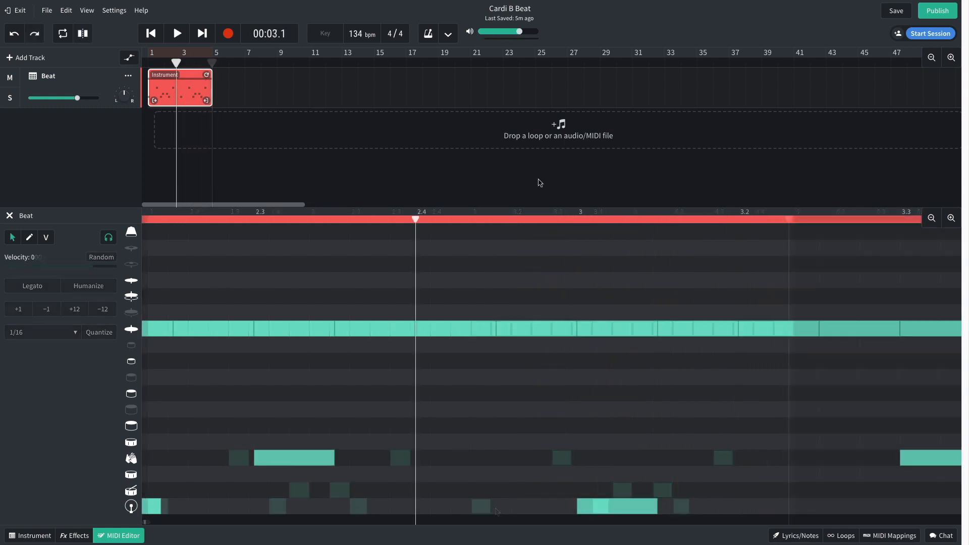
- Set the grid size to 1/32 and delete the two hi-hat eighth notes within beat 2.4
click(80, 14)
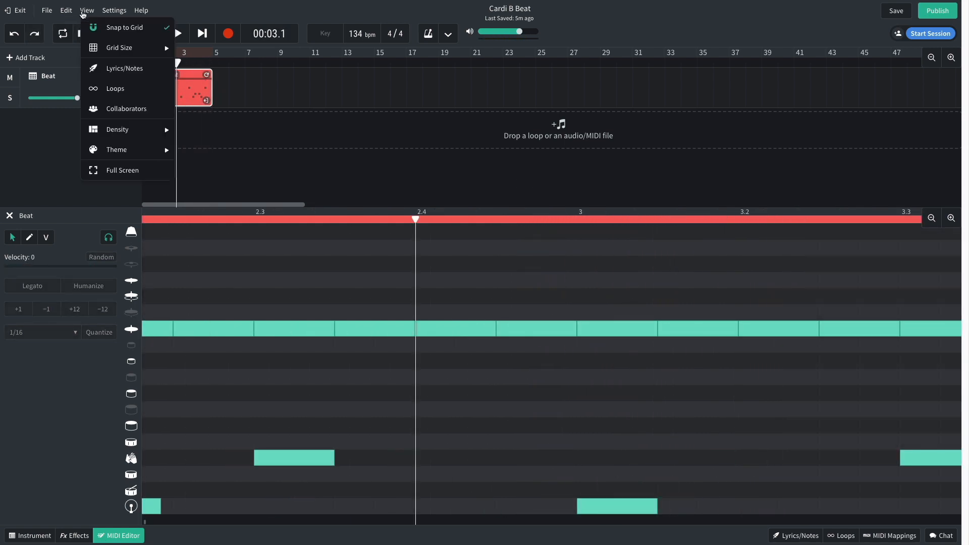
mouse_move(119, 47)
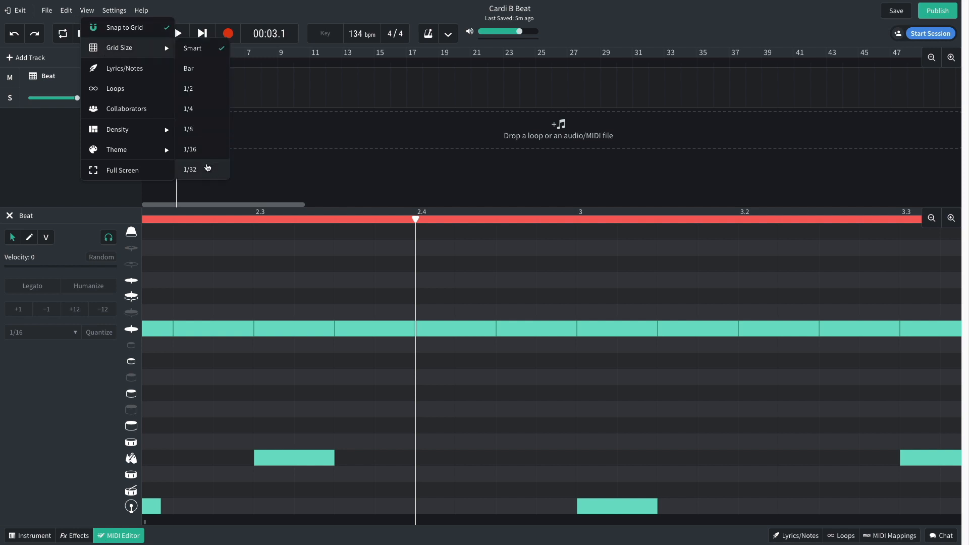
click(454, 329)
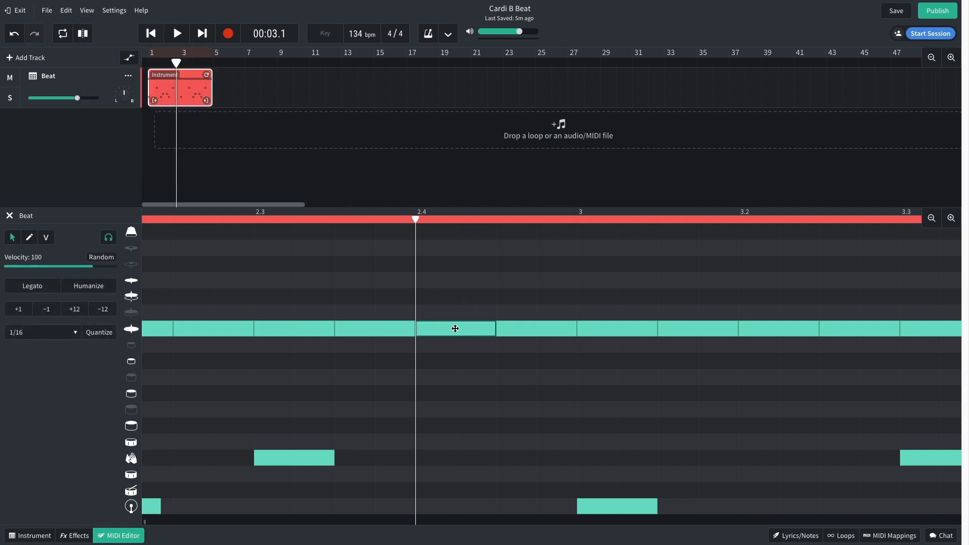
key(Delete)
click(514, 328)
key(Delete)
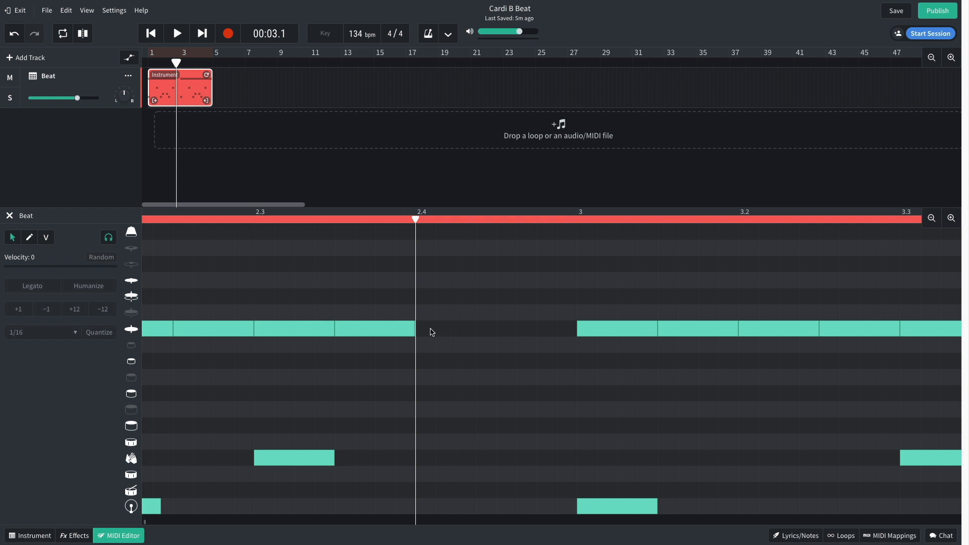
- Add a 1/32 hi-hat roll on beat 2.4, with three notes at the start of each half-beat, and play it back
double_click(432, 331)
double_click(446, 332)
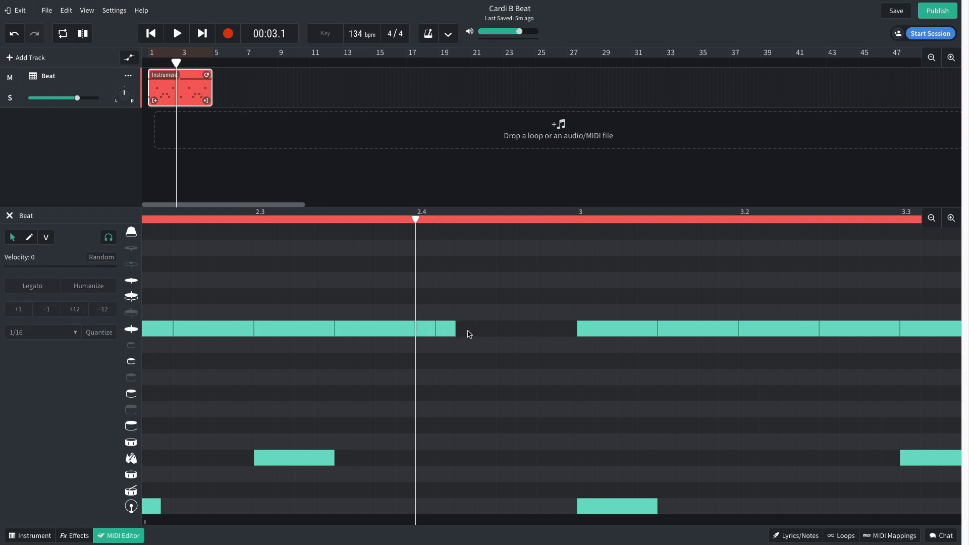
double_click(467, 333)
double_click(507, 333)
double_click(527, 331)
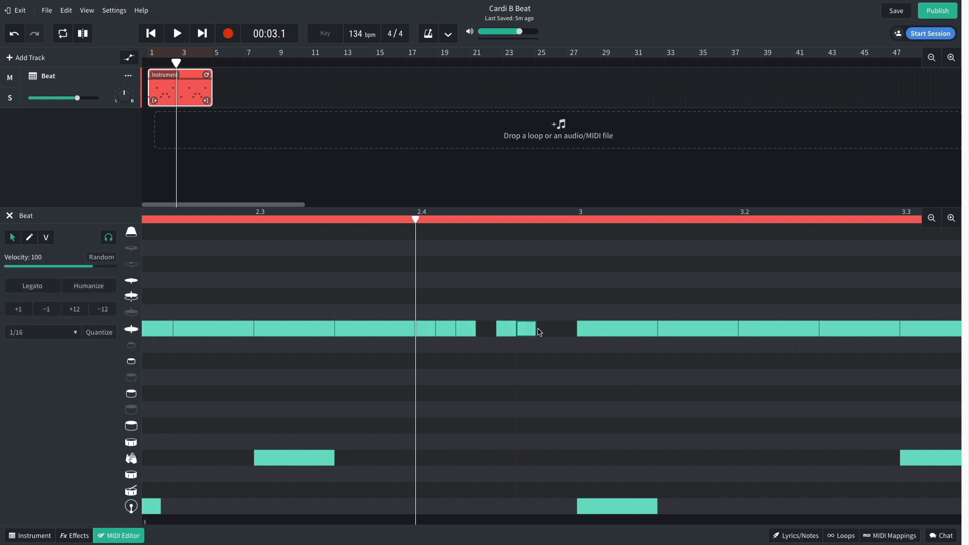
double_click(547, 331)
key(space)
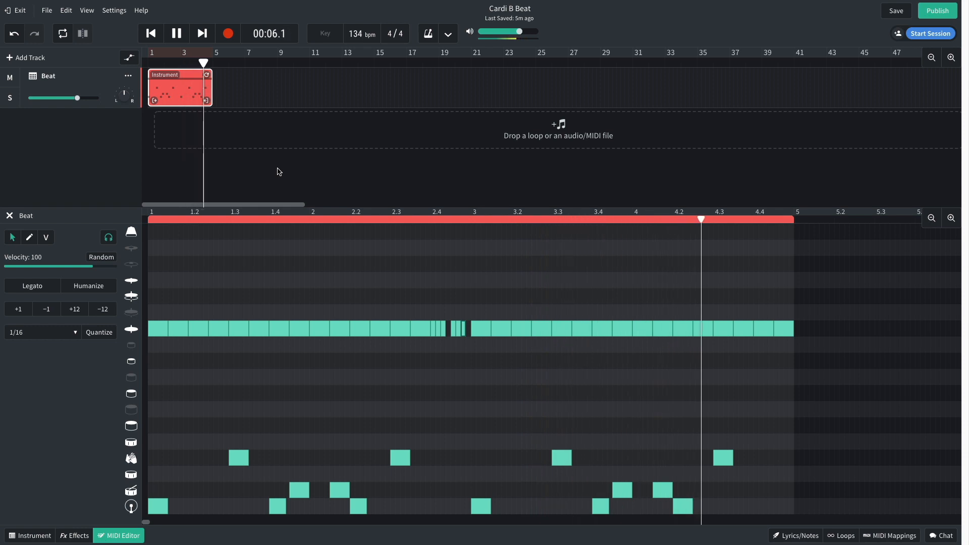
key(space)
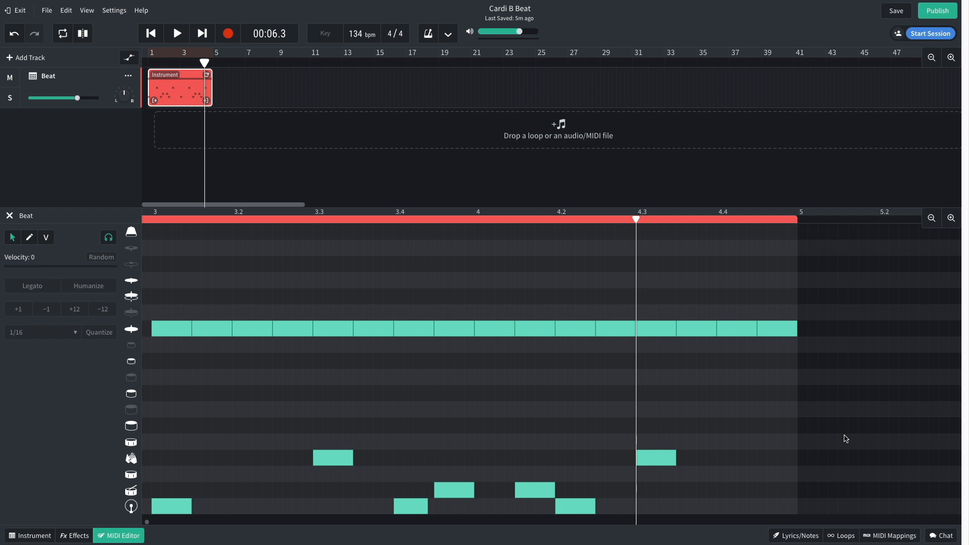
- Add a 1/32 snare roll on beat 4.4, with three notes at the start of each half-beat, and play back the beat
click(722, 476)
click(732, 477)
click(742, 477)
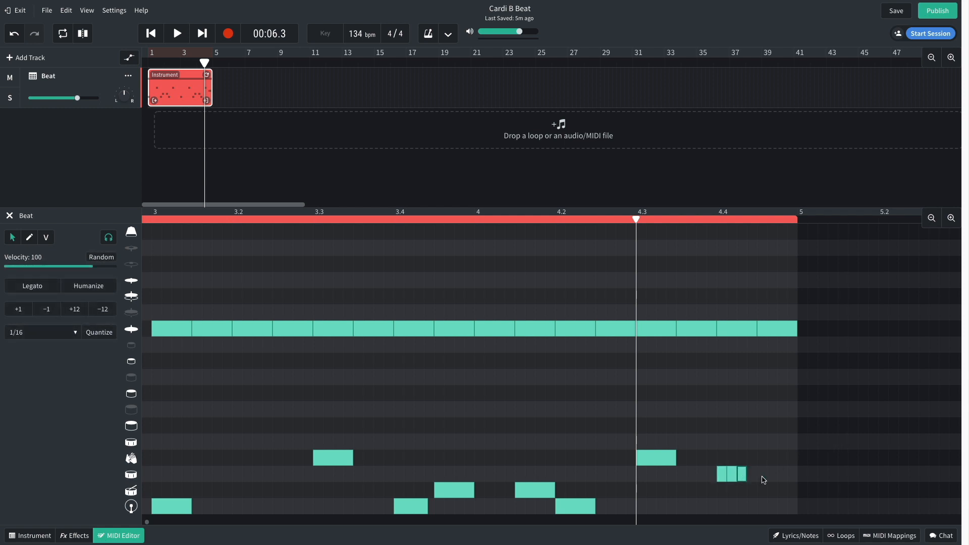
click(762, 474)
click(772, 474)
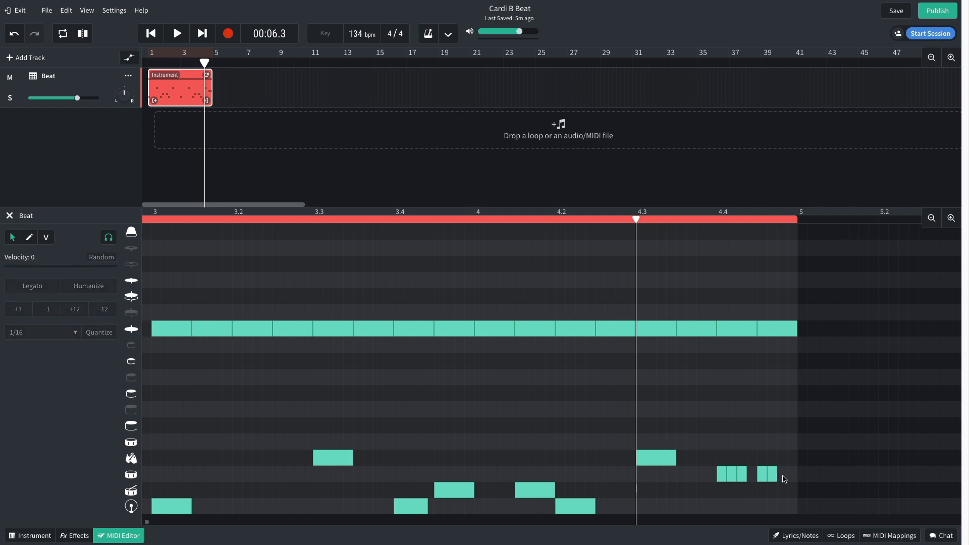
click(783, 477)
key(space)
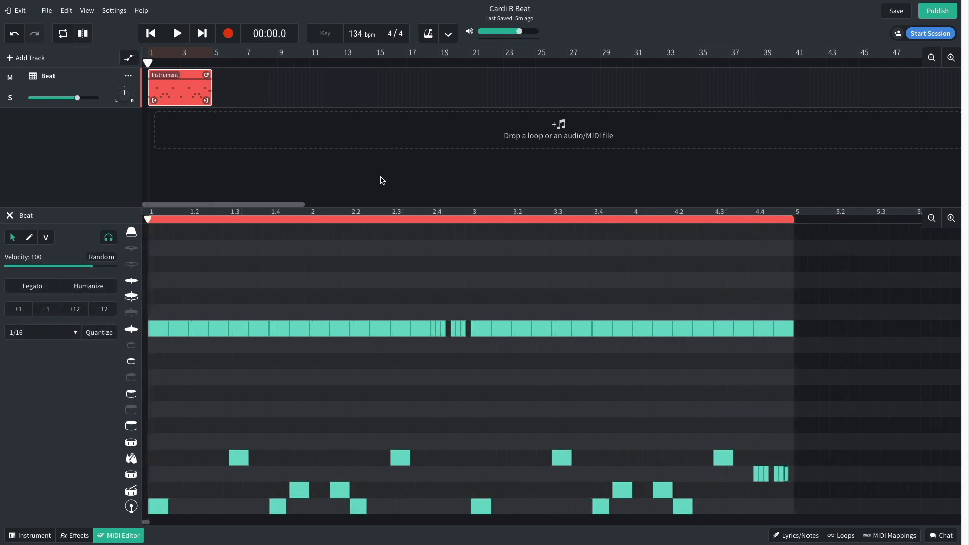
- Play back the drum beat, and add an instrument track that uses a Synth Bass sound
key(space)
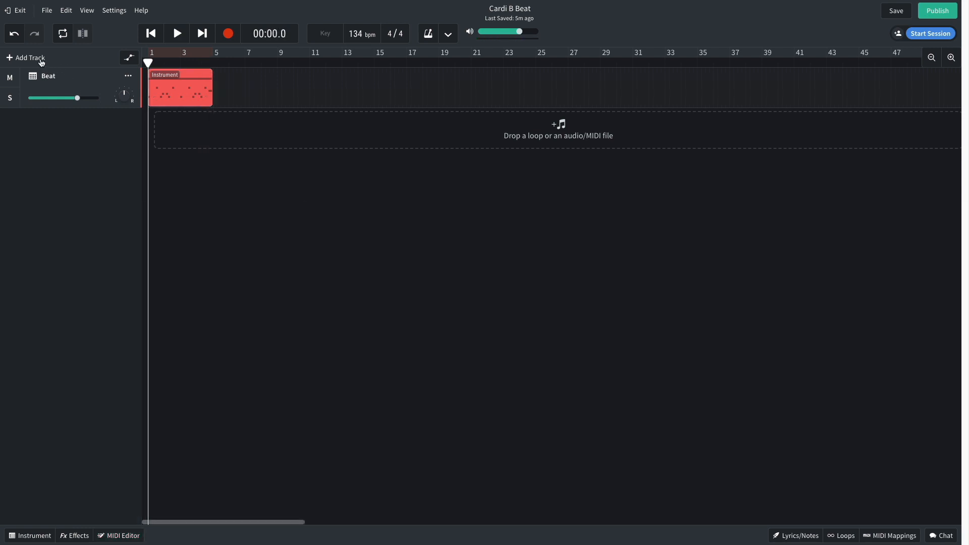
click(42, 59)
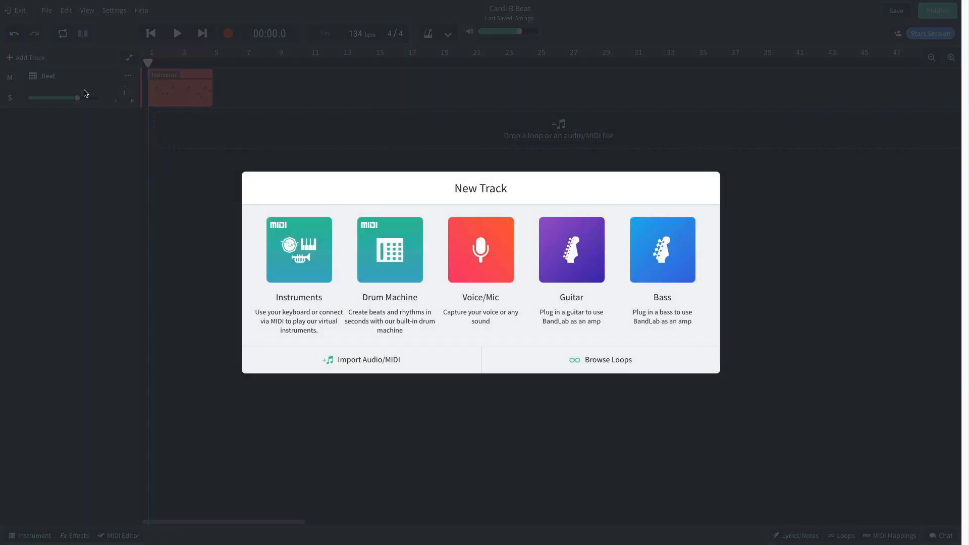
click(305, 251)
click(37, 536)
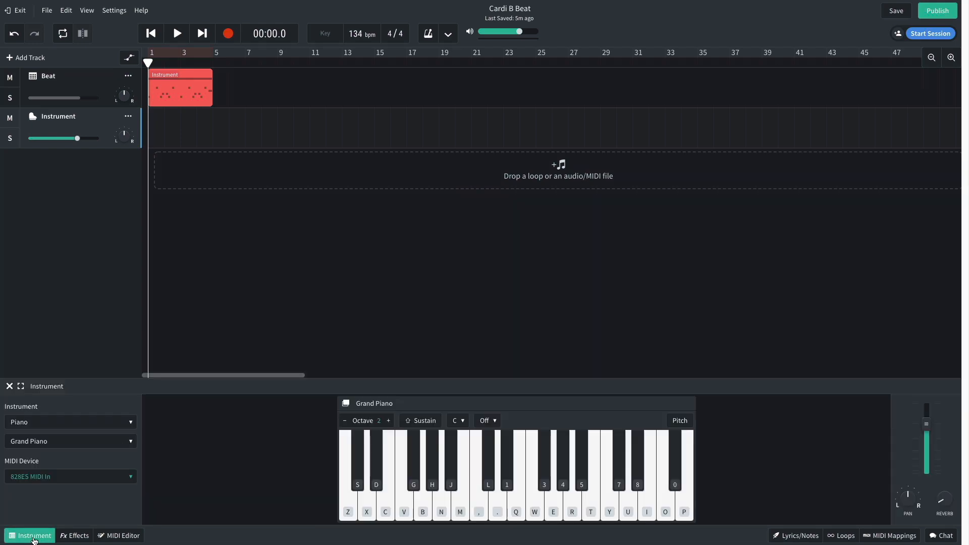
click(90, 426)
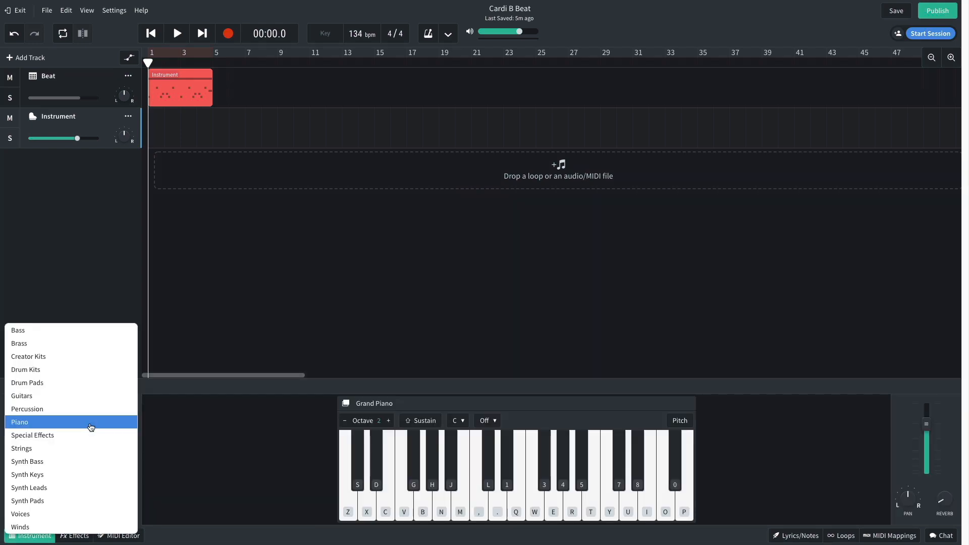
click(79, 462)
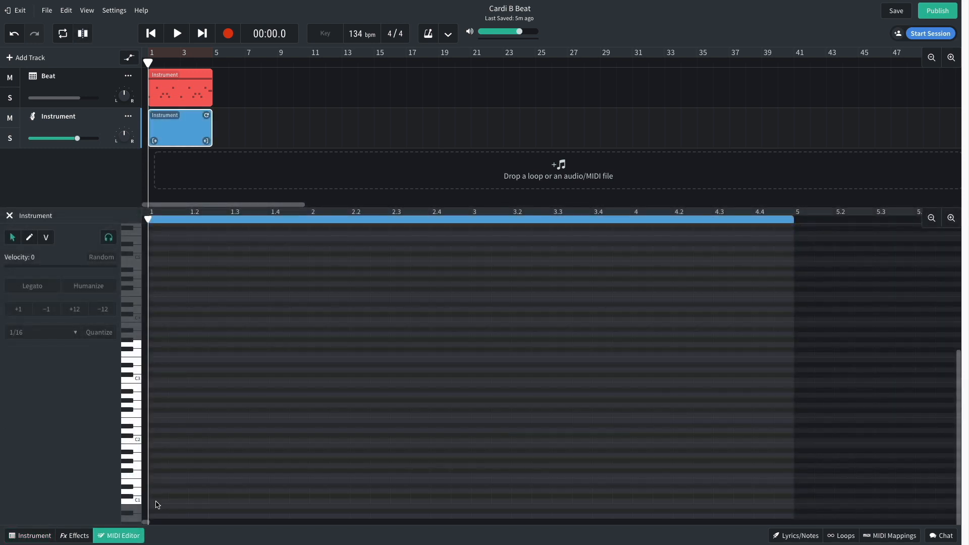
- Add one-beat bass notes C1 at bar 1, D1 at 1.4 and D#1 at 2.2, and play them back with the beat
drag(156, 504, 190, 485)
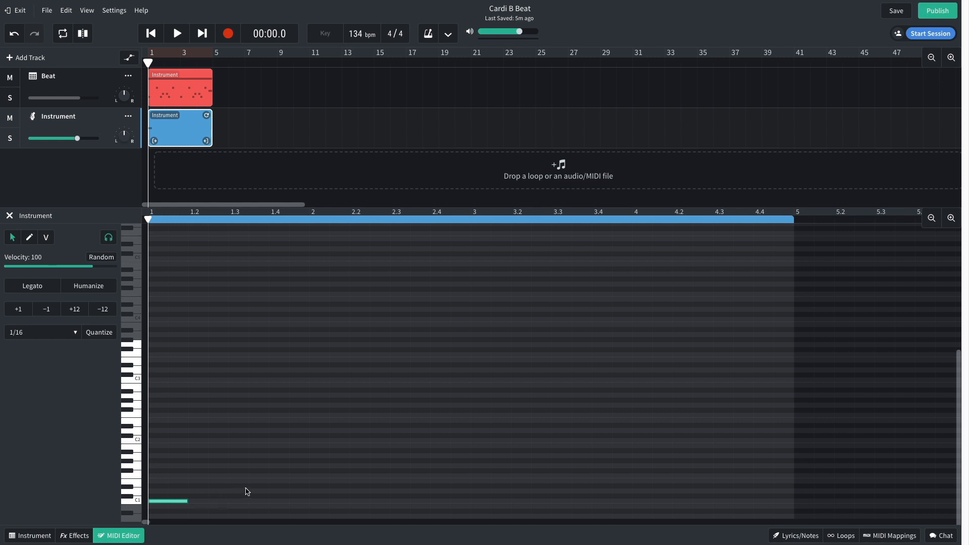
click(264, 491)
drag(271, 492, 288, 492)
click(357, 488)
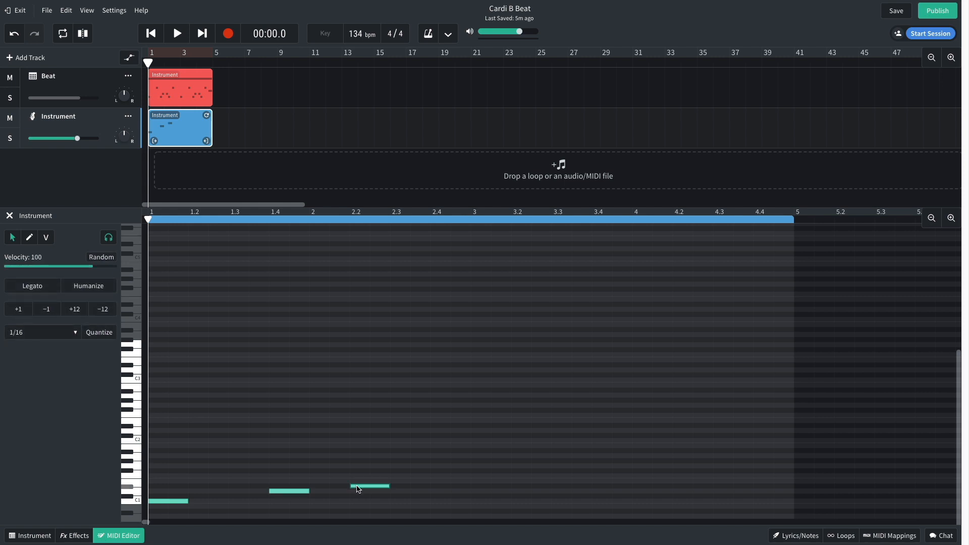
key(space)
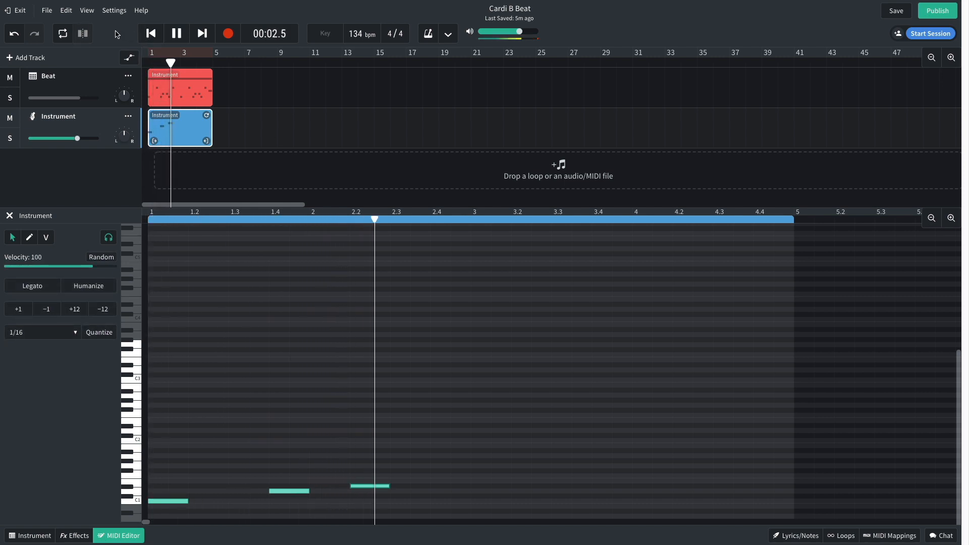
key(space)
- Duplicate the three bass notes so the copy starts at bar 3, and play the pattern from the start
drag(442, 469, 479, 504)
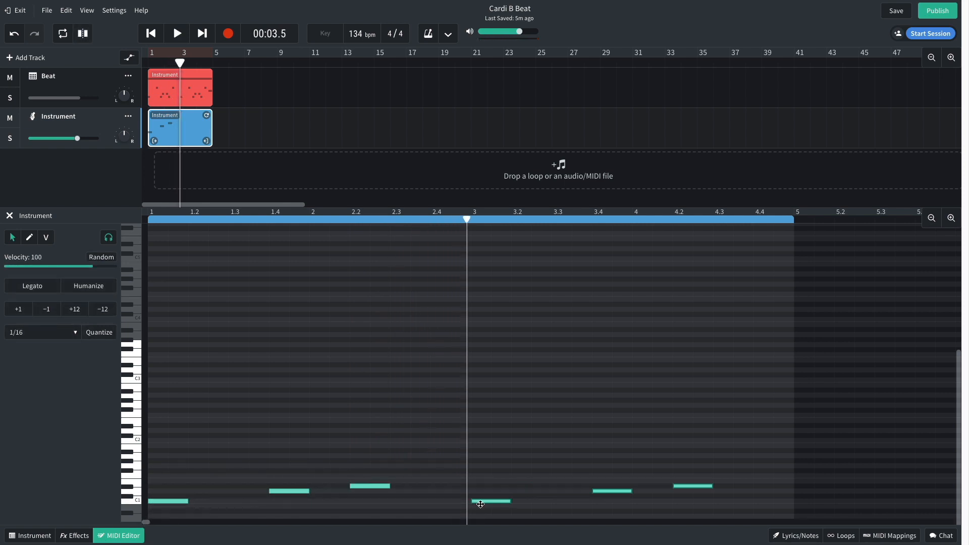
click(151, 34)
key(space)
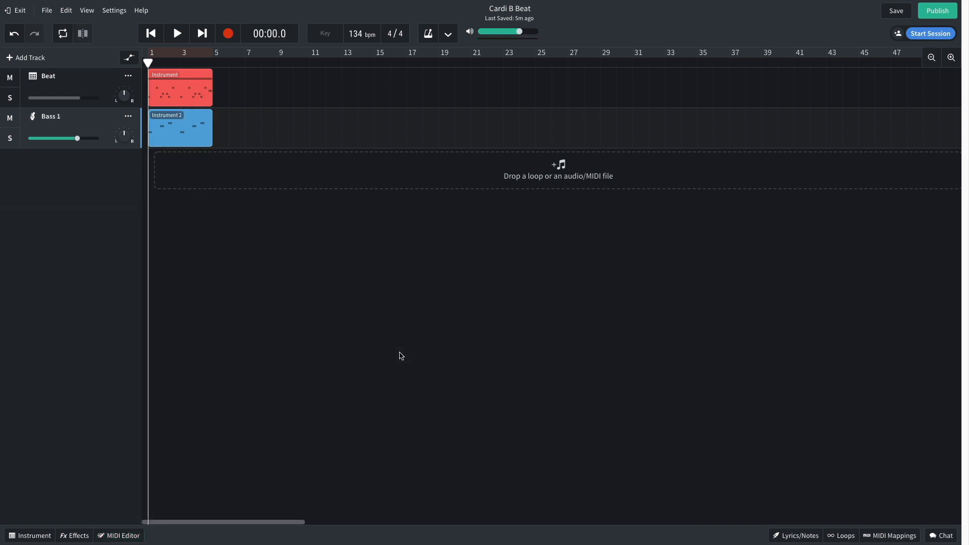
- Browse the loop library for a new track and filter the loops to Voice instruments in the Hip Hop / Trap genre
click(34, 59)
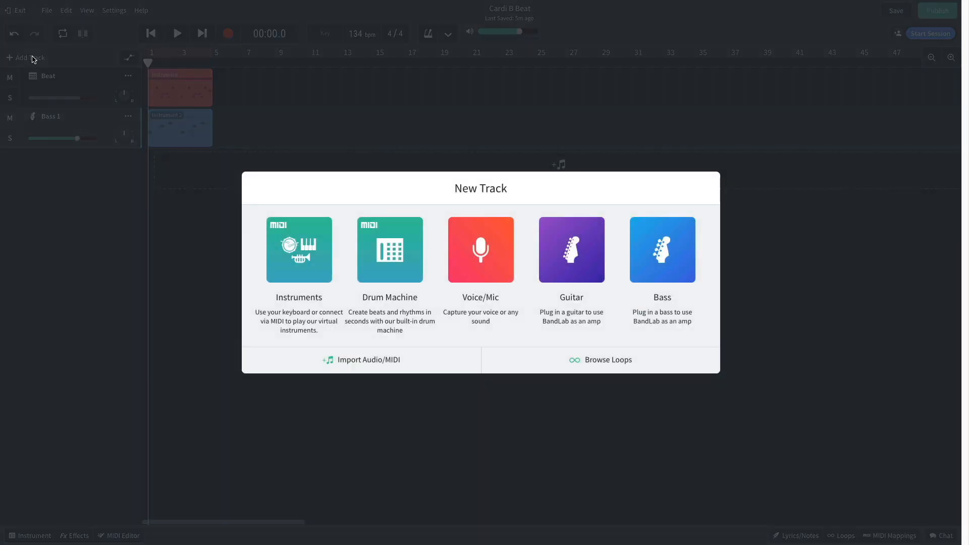
click(589, 363)
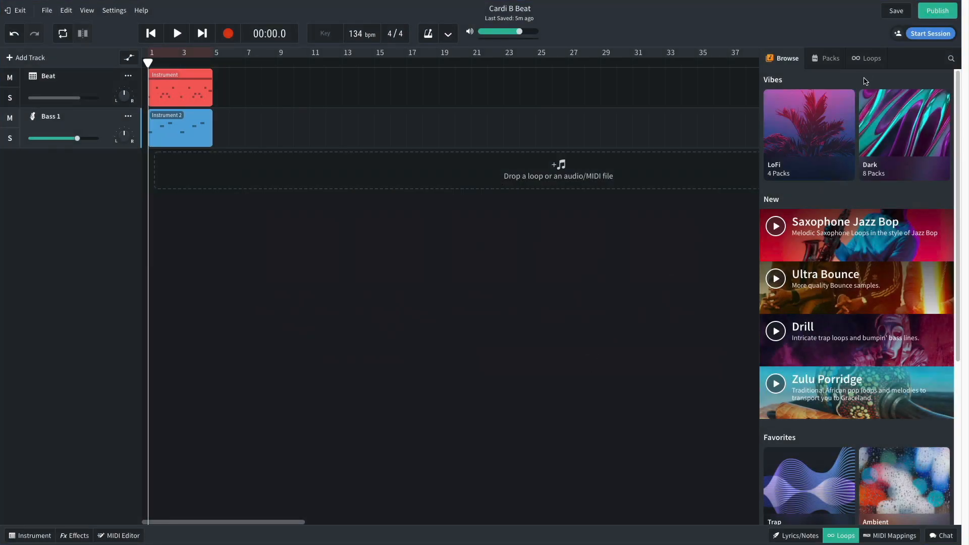
click(869, 60)
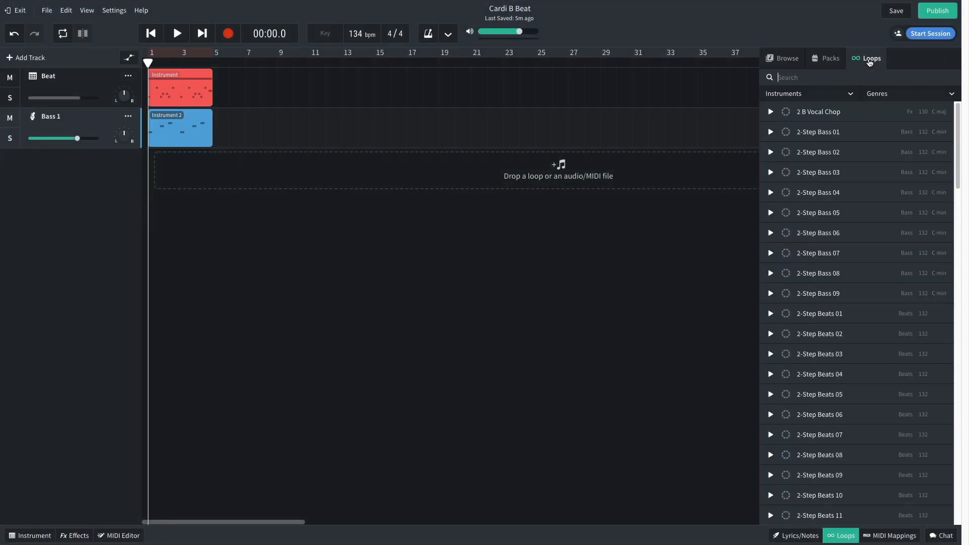
click(851, 95)
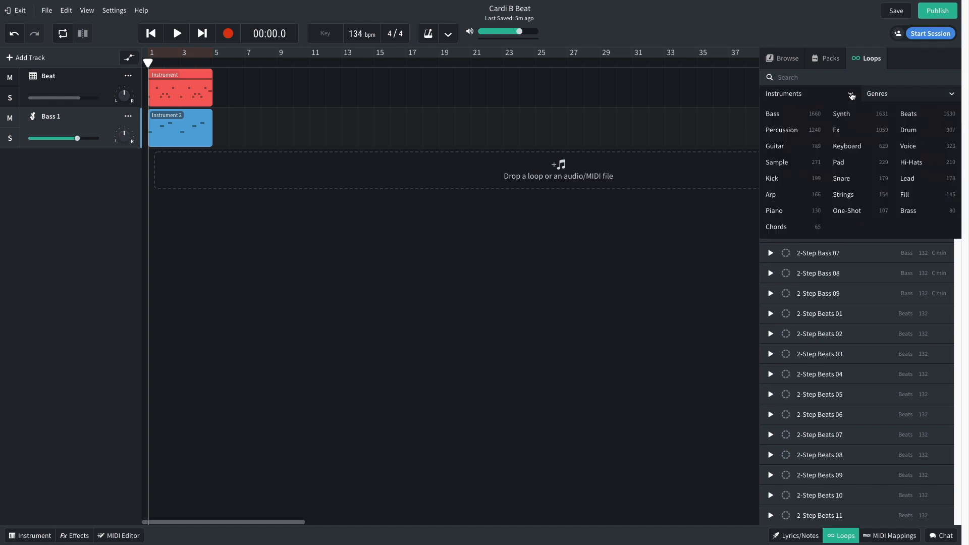
click(932, 152)
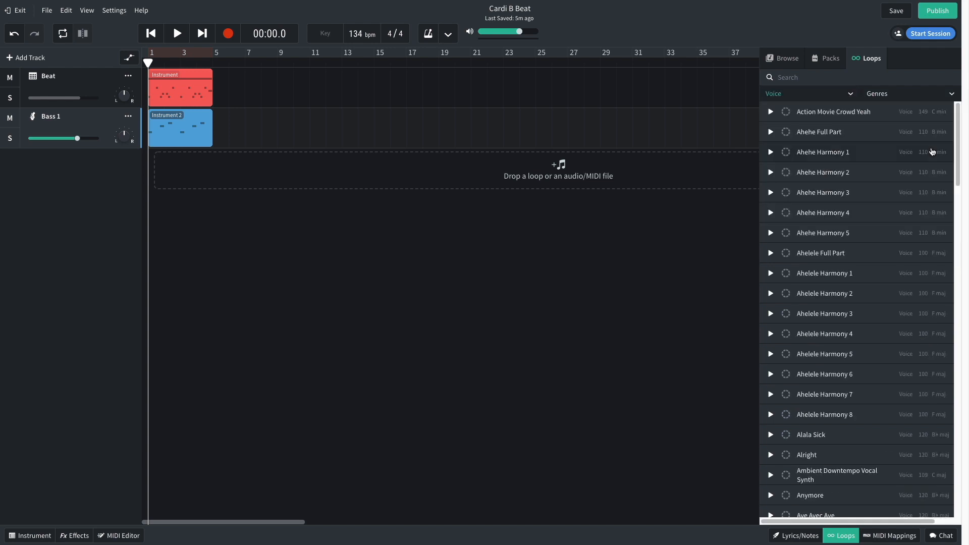
click(895, 94)
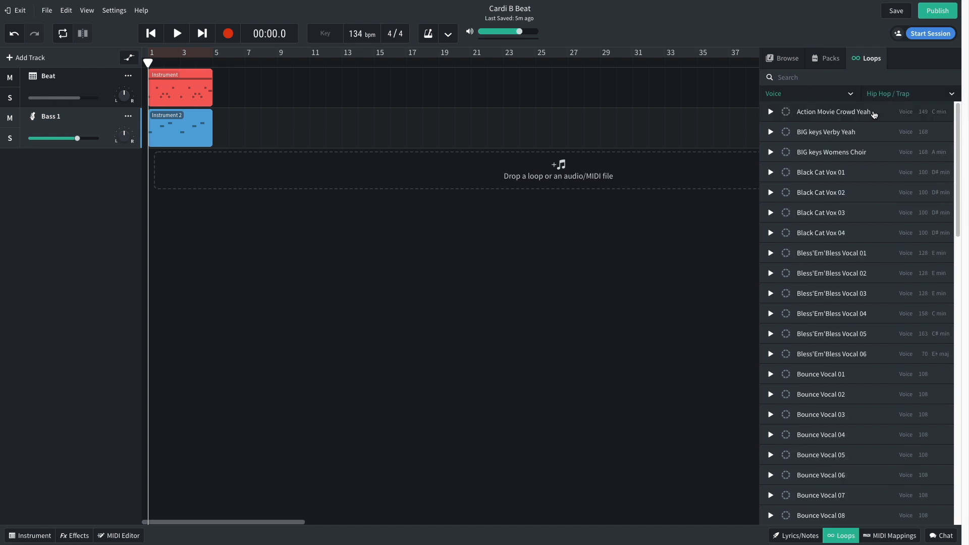
- Audition Bounce Vocal 05 to 08, place Bounce Vocal 08 twice on a new track to fill the four bars, and play it back
click(770, 455)
click(770, 476)
click(771, 495)
click(770, 515)
drag(770, 515, 197, 168)
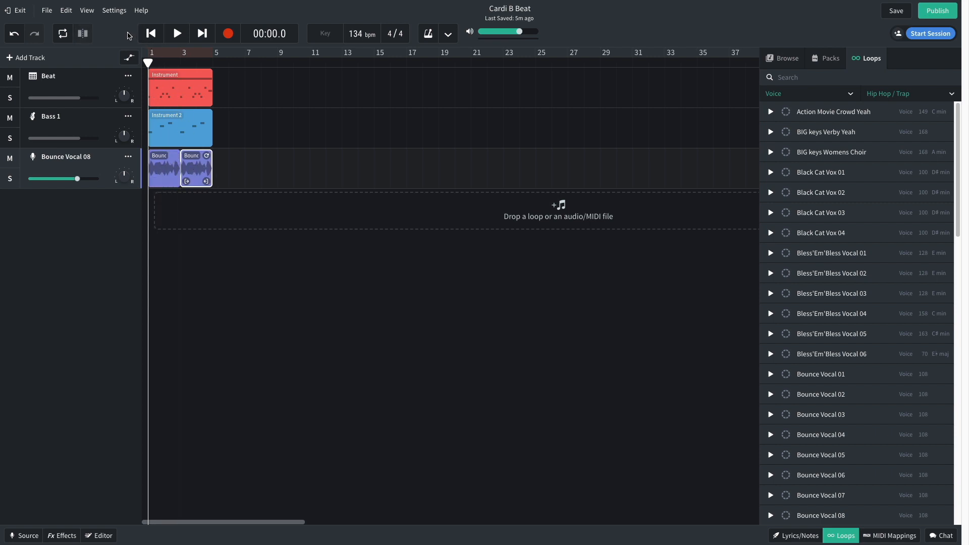
key(space)
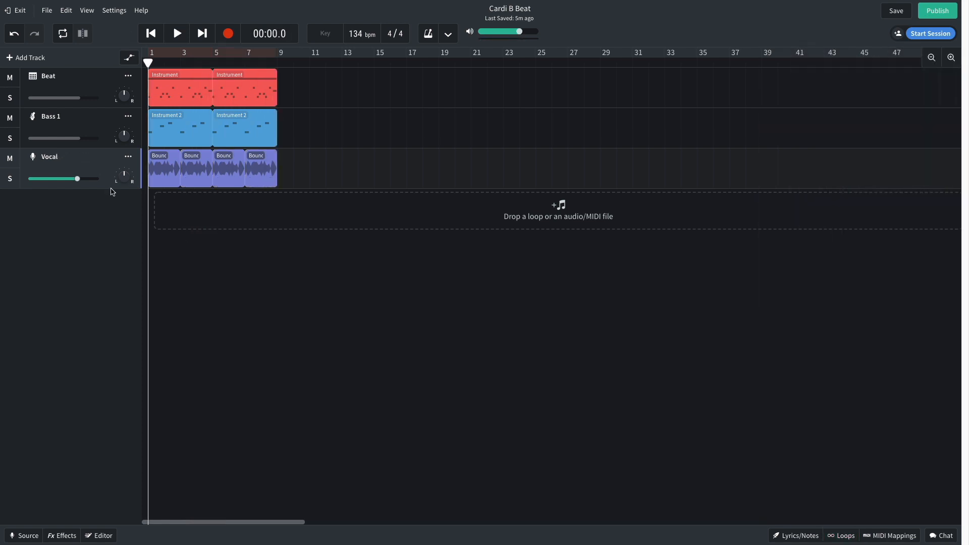
- Add another instrument track and set its sound to the Synth Bass preset Rumble Bass
click(31, 58)
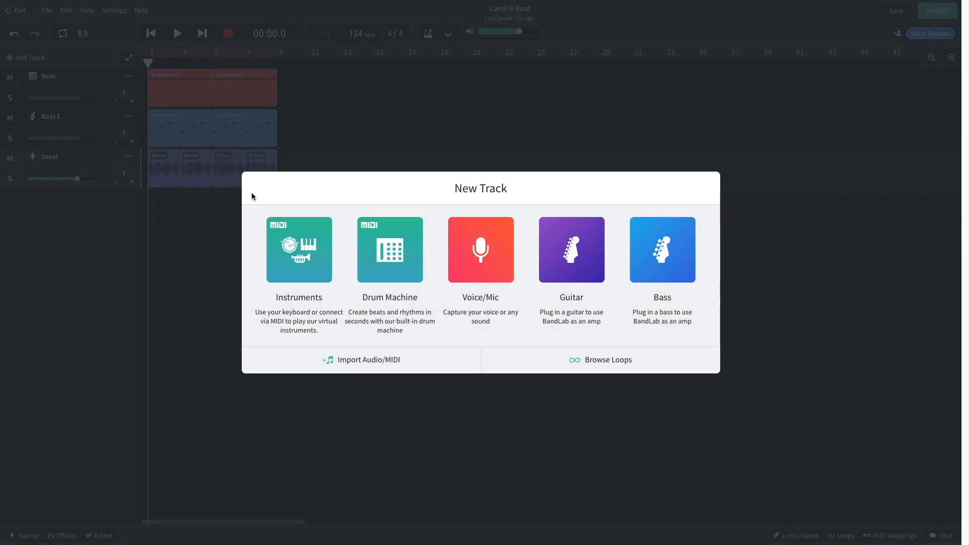
click(290, 239)
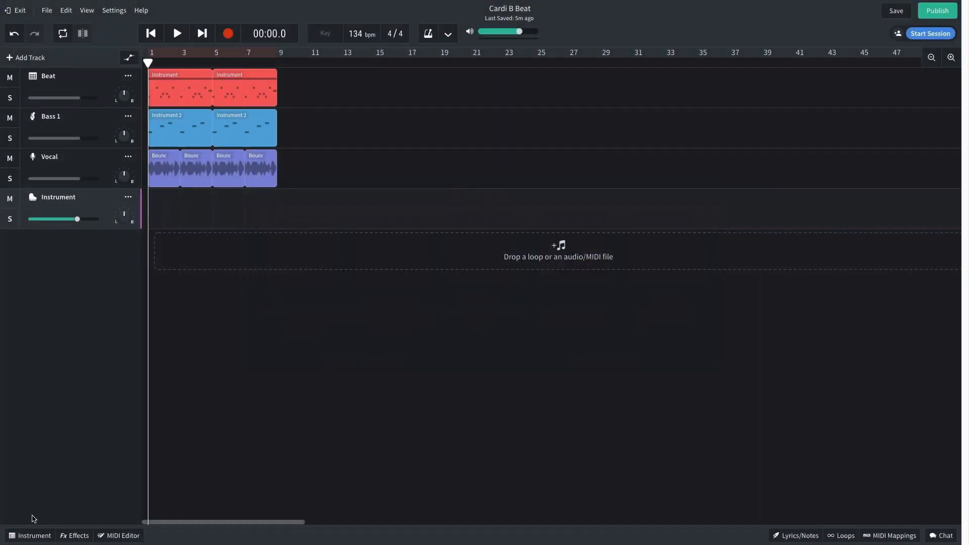
click(31, 536)
click(92, 423)
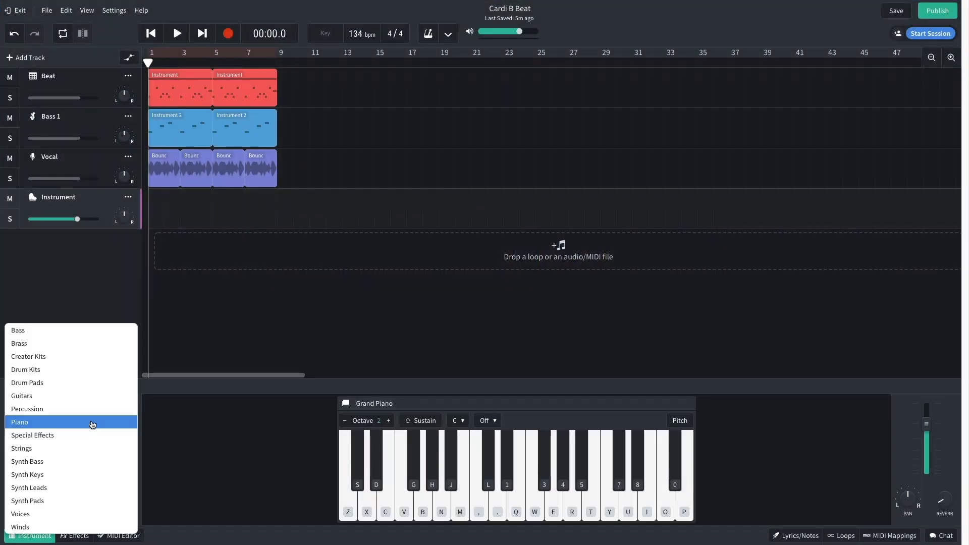
click(53, 462)
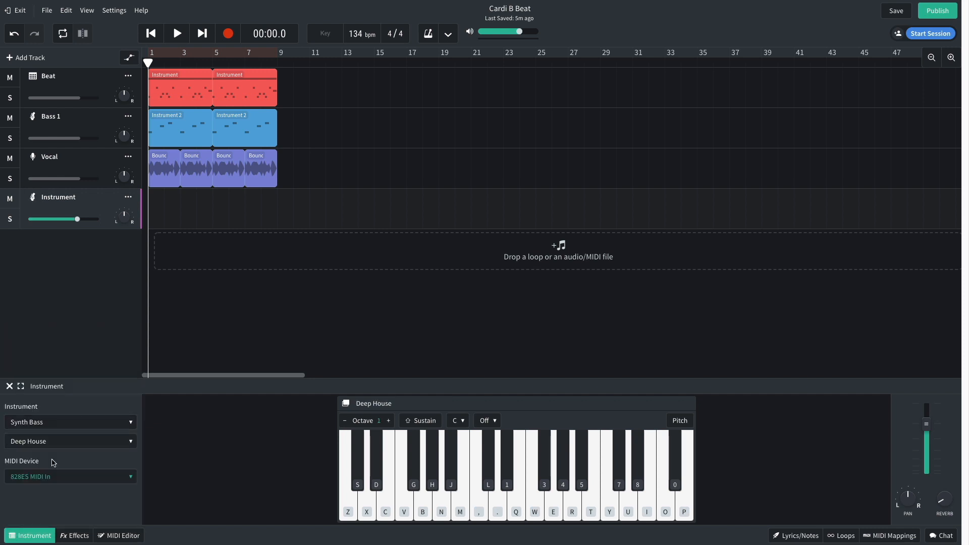
click(47, 443)
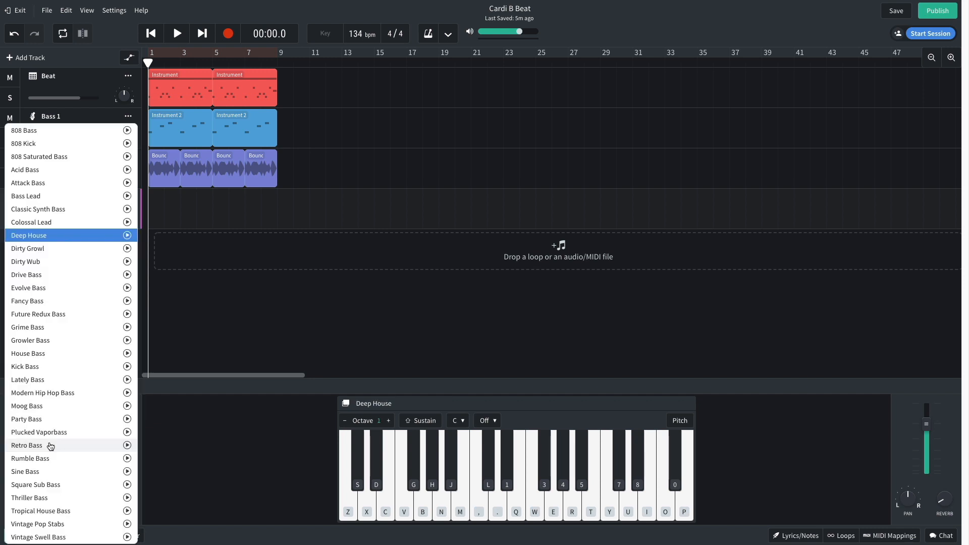
click(50, 458)
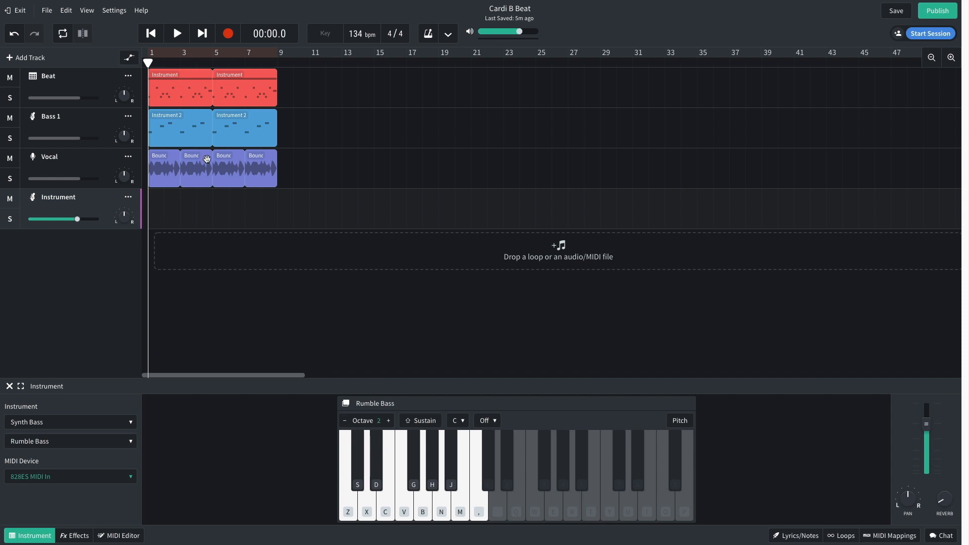
- Copy the first Bass 1 region to the start of the Rumble Bass track and transpose all its notes up one octave
drag(181, 126, 173, 202)
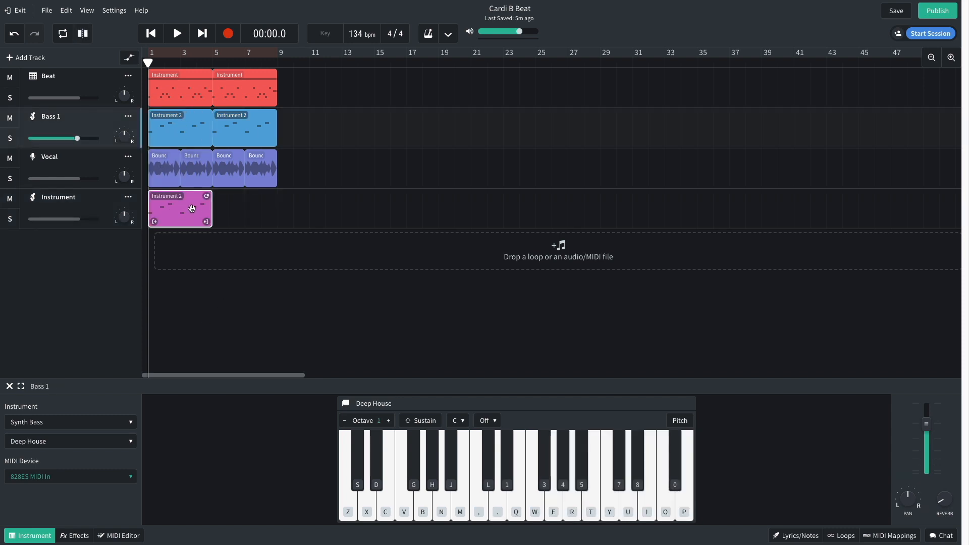
double_click(192, 208)
drag(183, 466, 825, 525)
drag(170, 503, 171, 443)
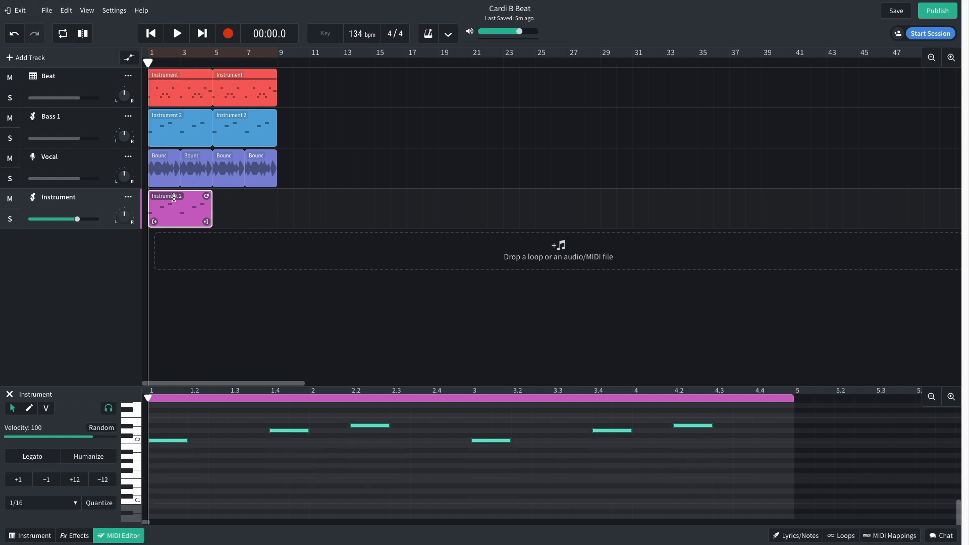
- Duplicate the Rumble Bass region to bar 5, raise the track's volume to +2.6 dB, and play the track soloed
drag(172, 204, 235, 204)
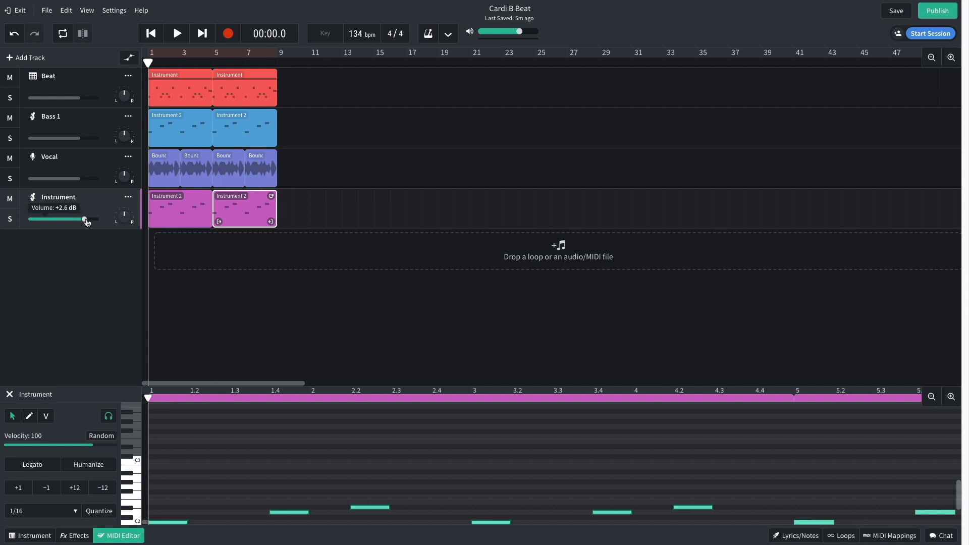
click(11, 221)
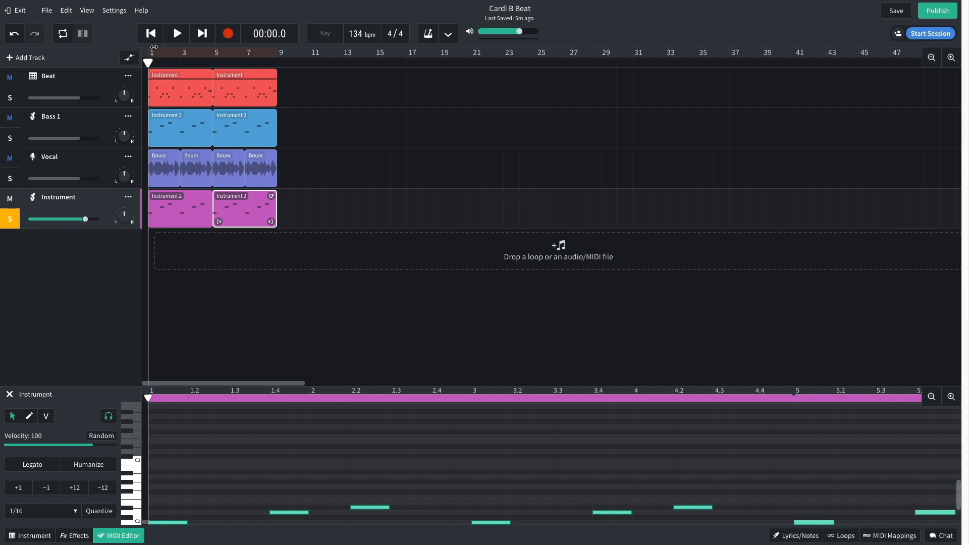
key(space)
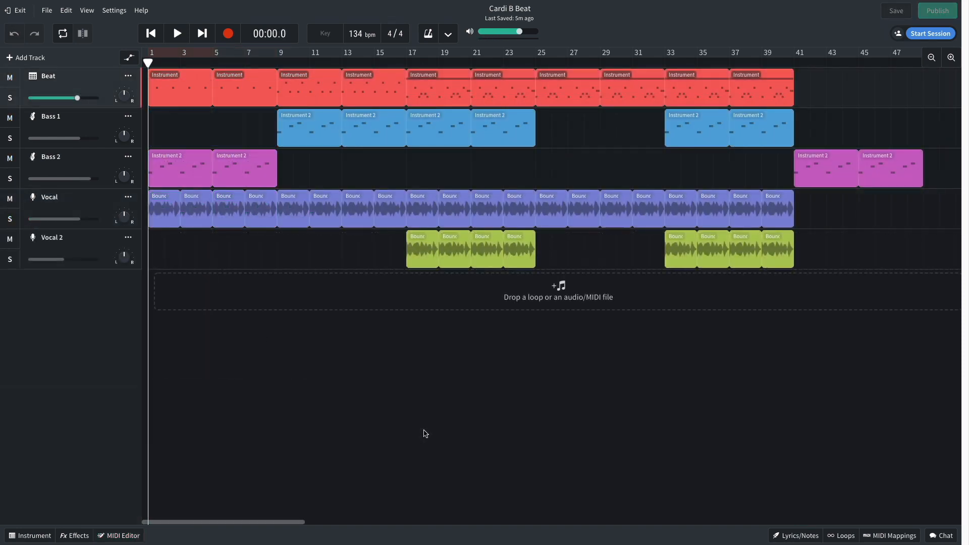
- Play the opening of the arrangement from bar 1, then the sections starting at bars 9 and 17
key(space)
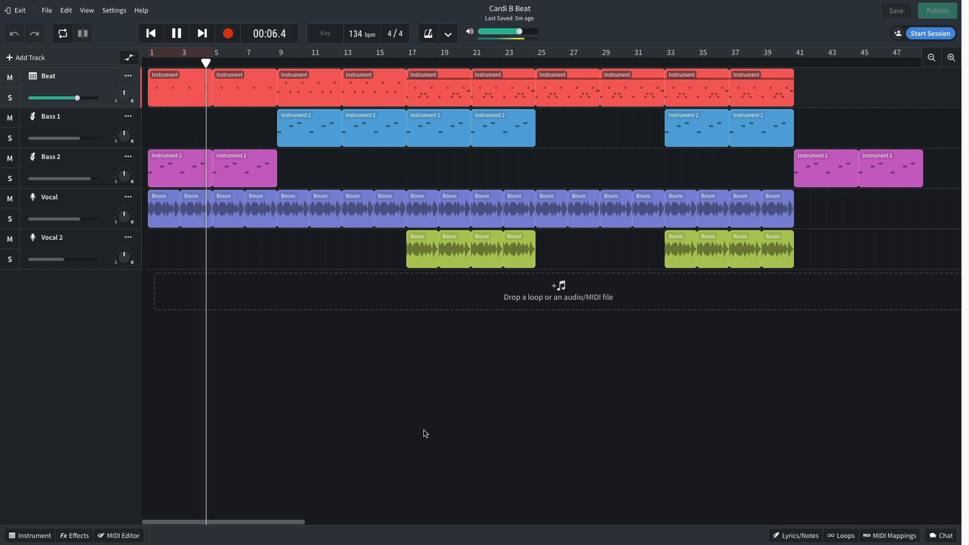
key(space)
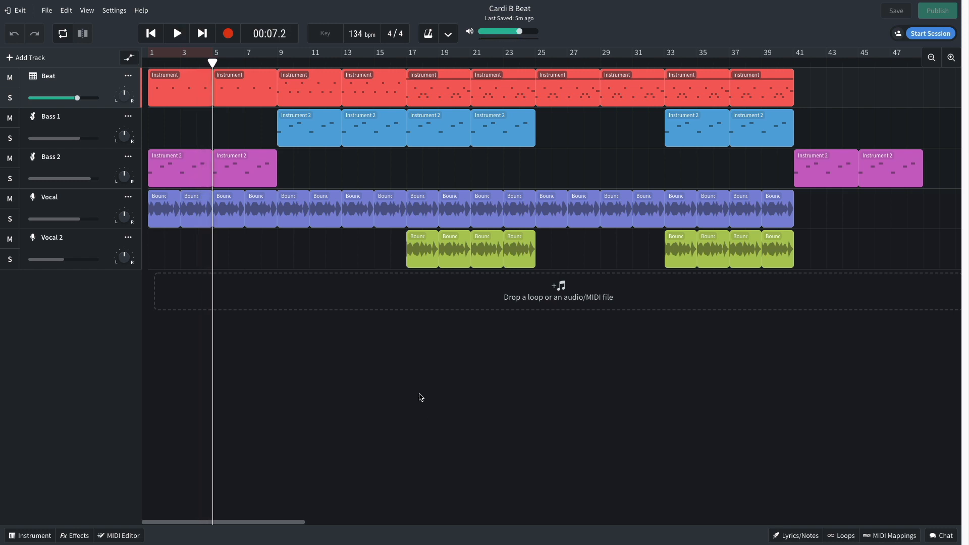
click(276, 64)
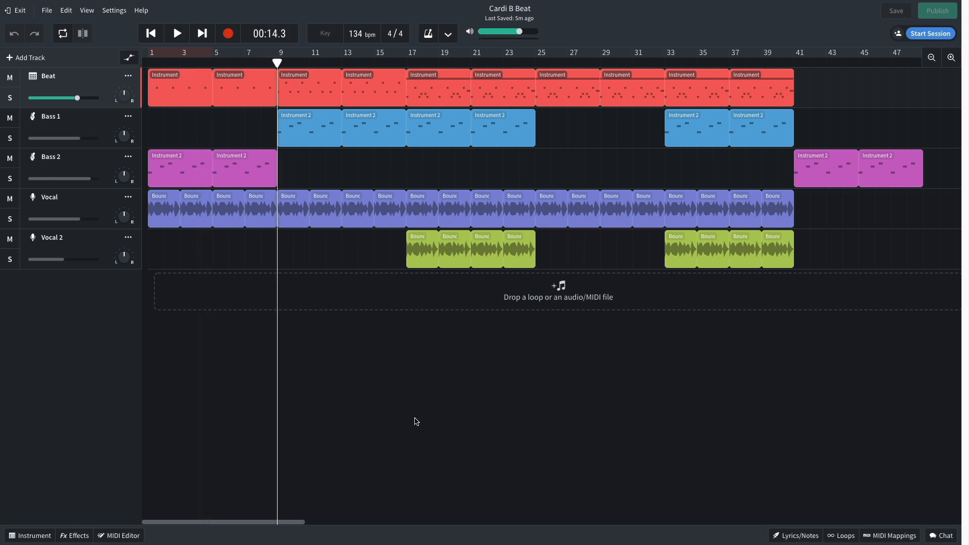
key(space)
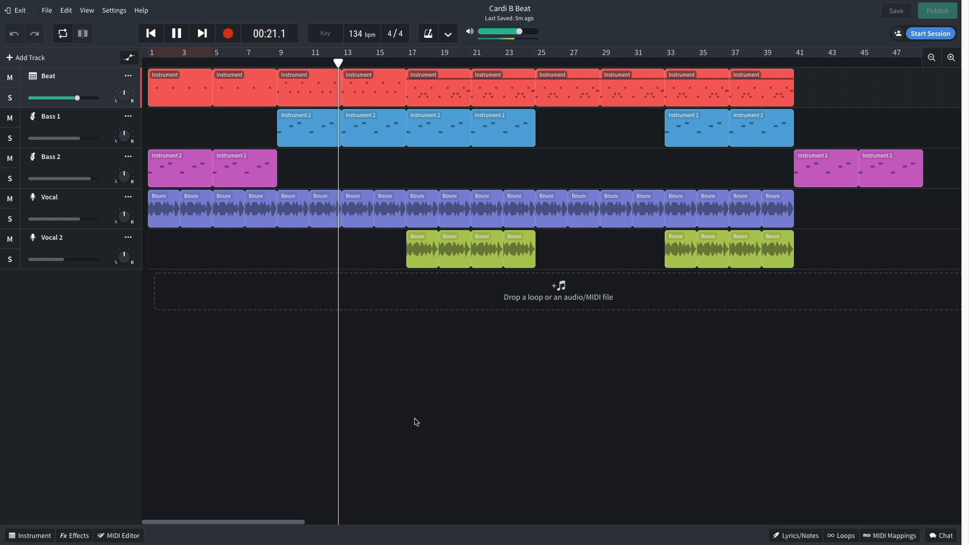
key(space)
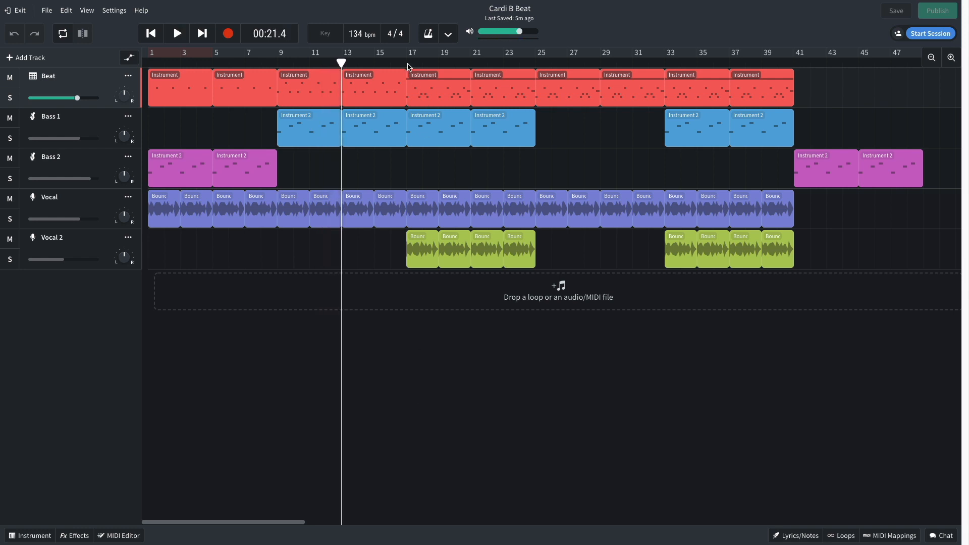
click(409, 67)
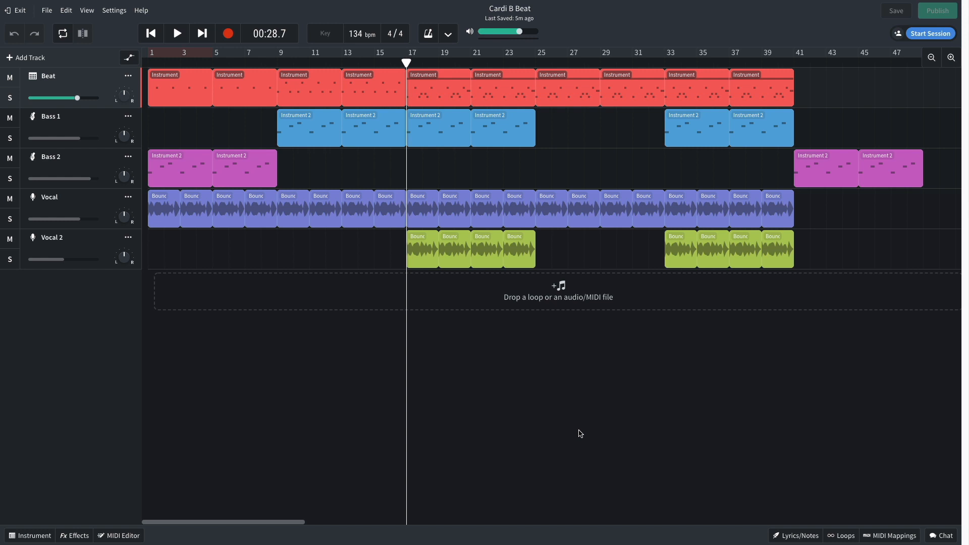
key(space)
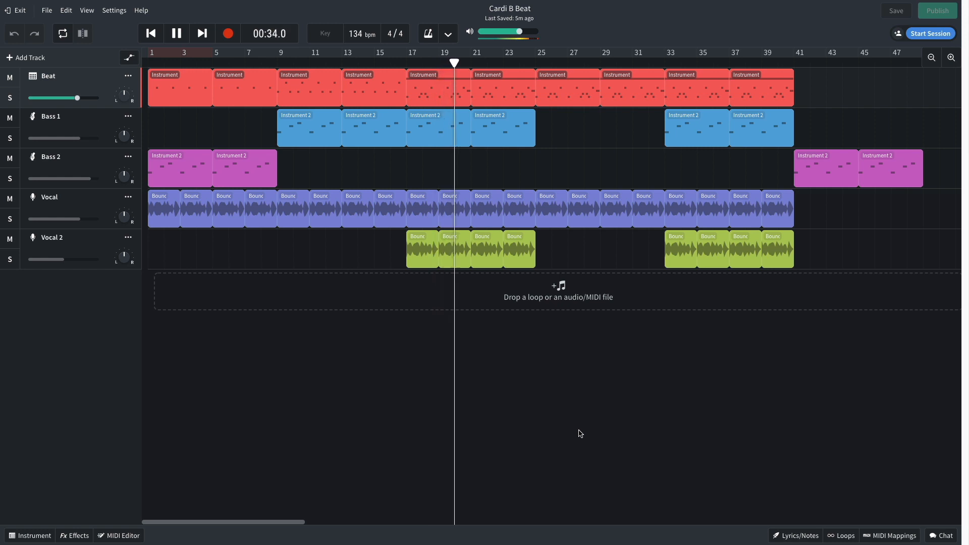
key(space)
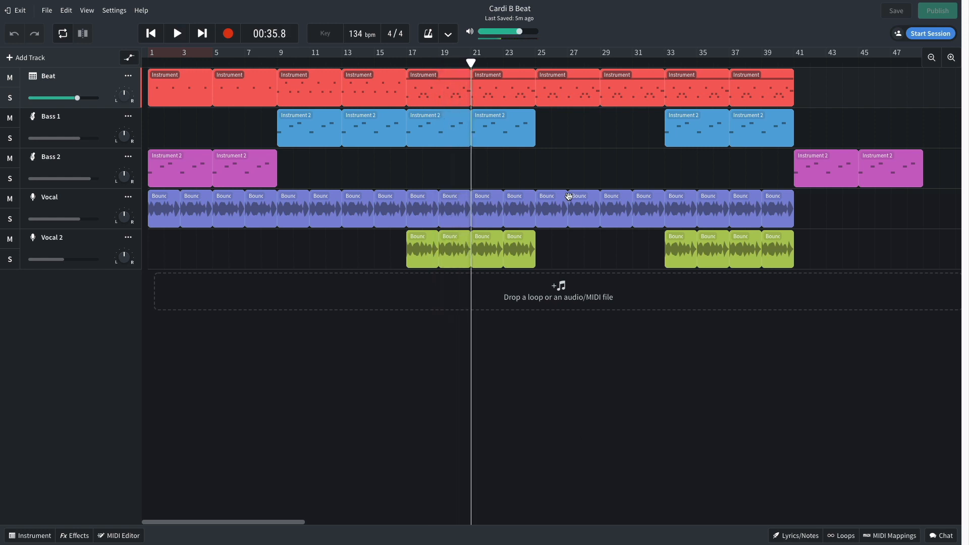
- Play the sections of the arrangement starting at bars 25, 33 and 41
click(535, 64)
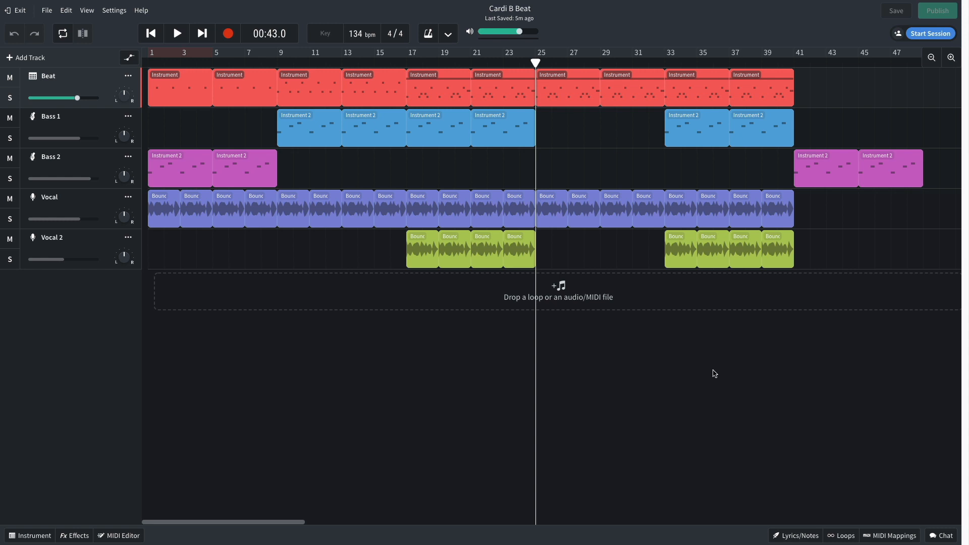
key(space)
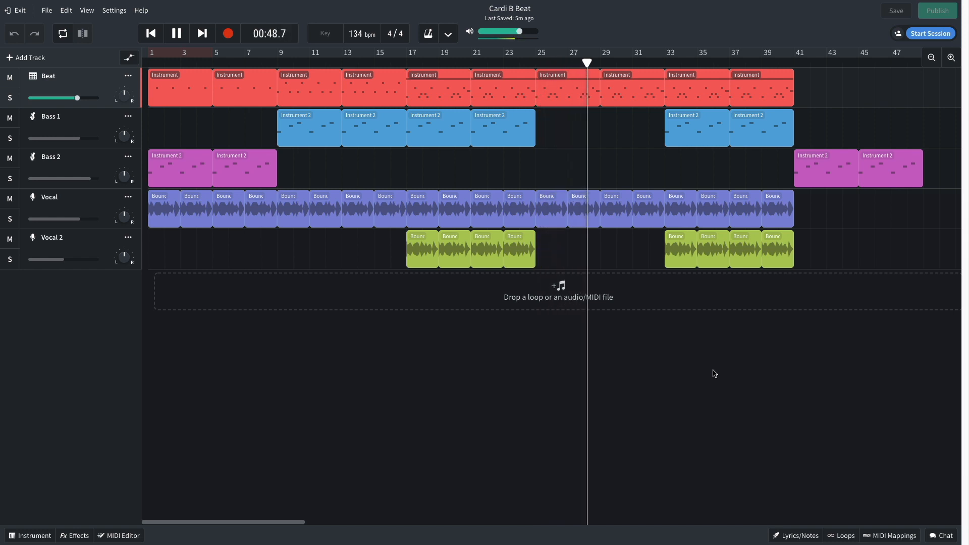
key(space)
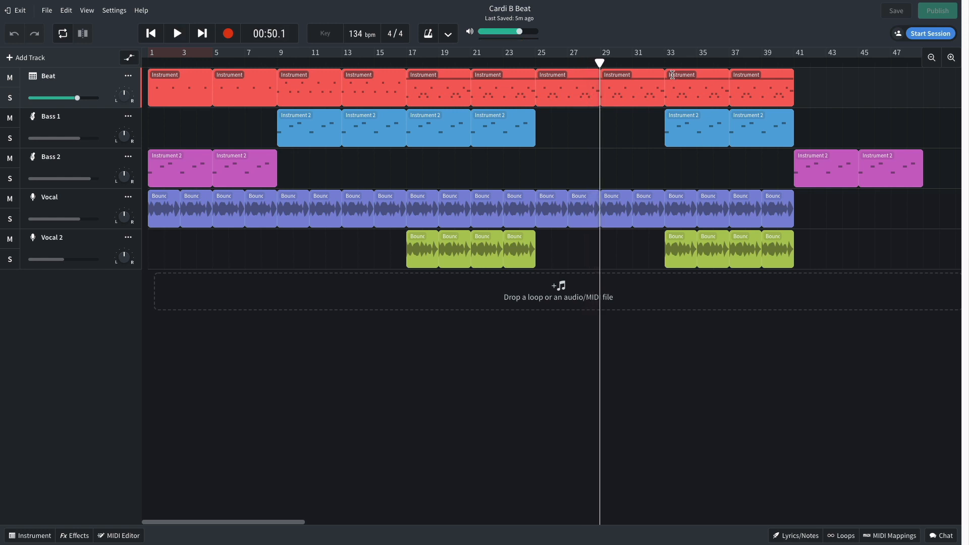
click(666, 64)
key(space)
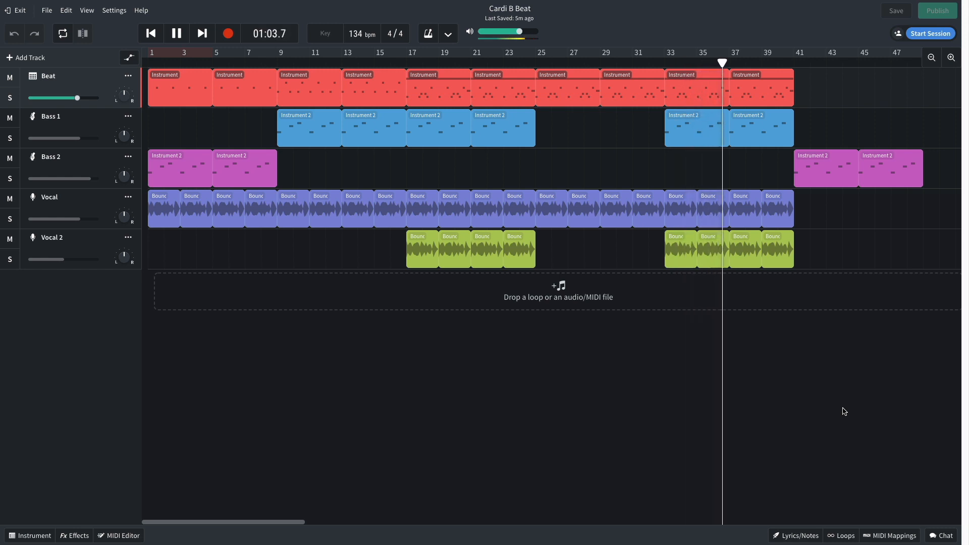
key(space)
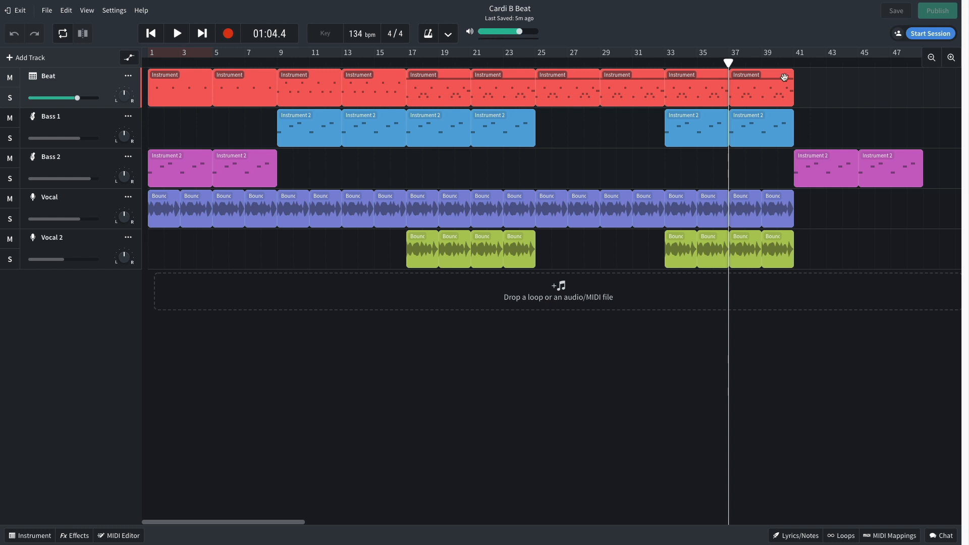
click(796, 66)
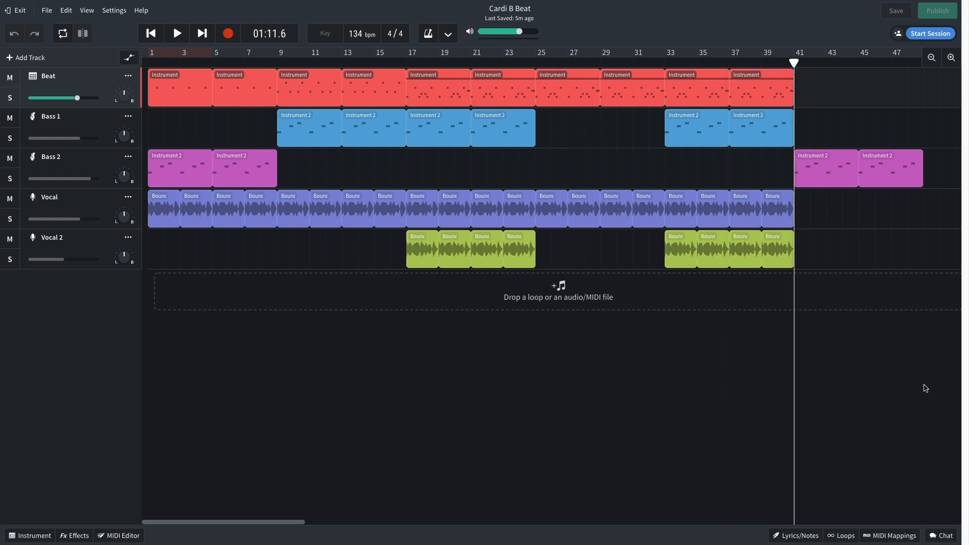
key(space)
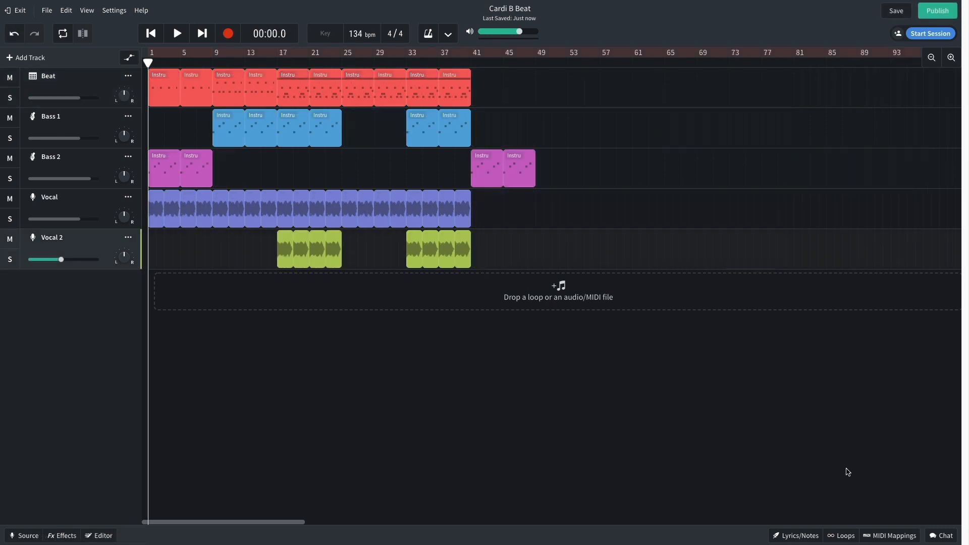
- Search the loop library for "riser" and place the Speeding Riser loop on a new track at bar 45
click(835, 536)
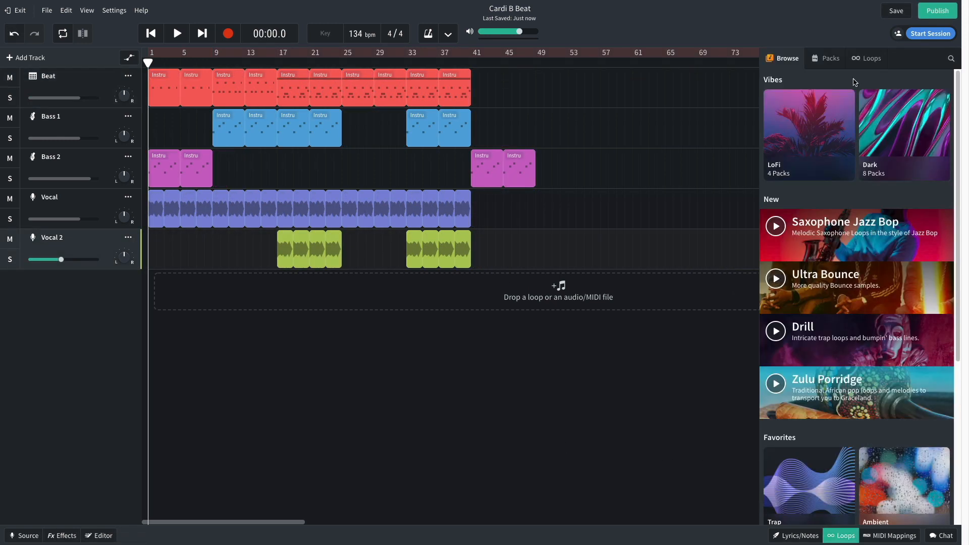
click(868, 61)
text(riser)
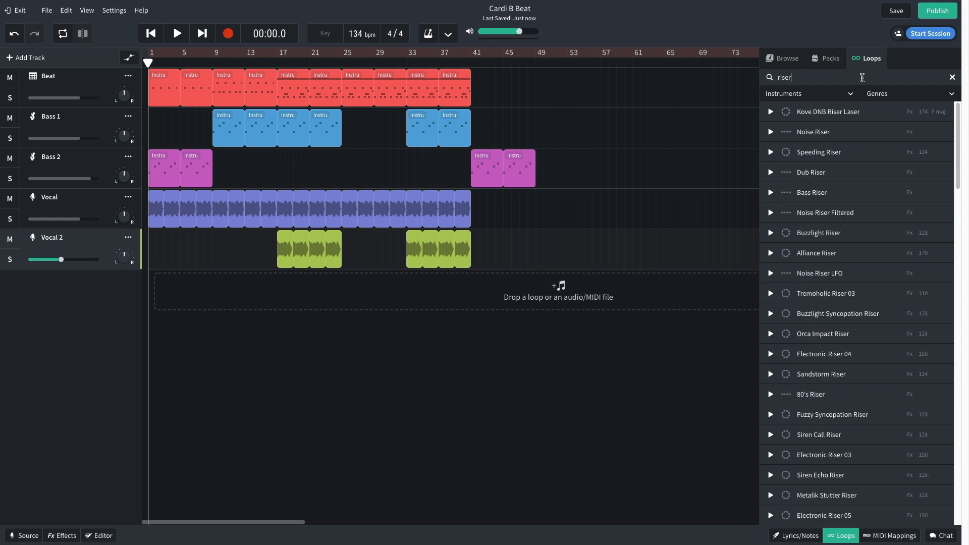
drag(814, 156, 518, 290)
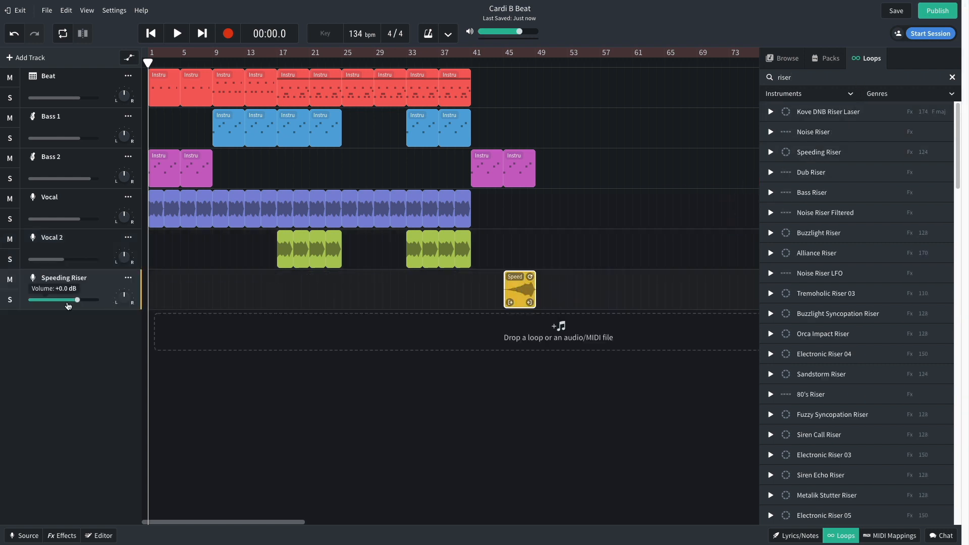
- Lower the Speeding Riser track's volume and play the arrangement from bar 45
drag(77, 302, 67, 301)
click(503, 62)
key(space)
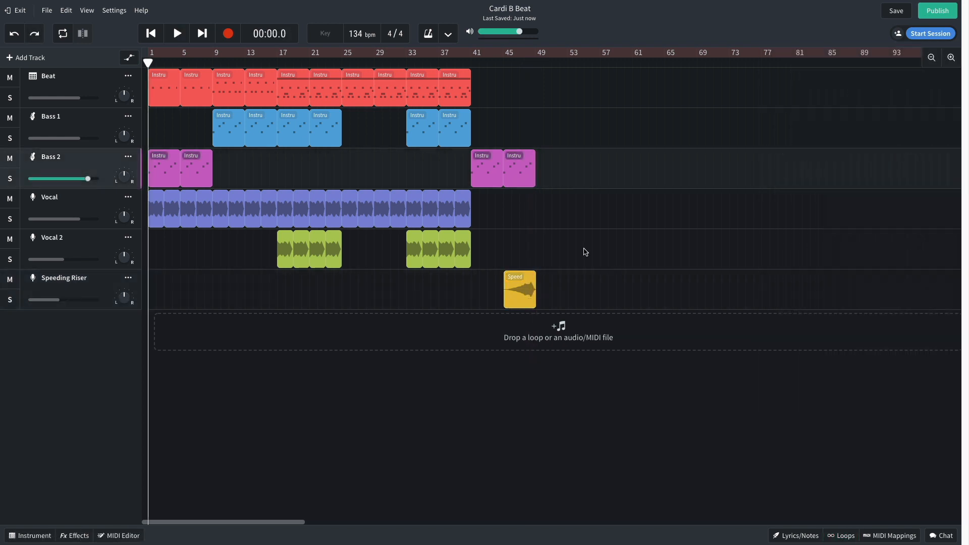
- Copy all Beat, Bass 1, Bass 2, Vocal and Vocal 2 regions of the arrangement so the duplicate starts at bar 49
drag(584, 249, 549, 103)
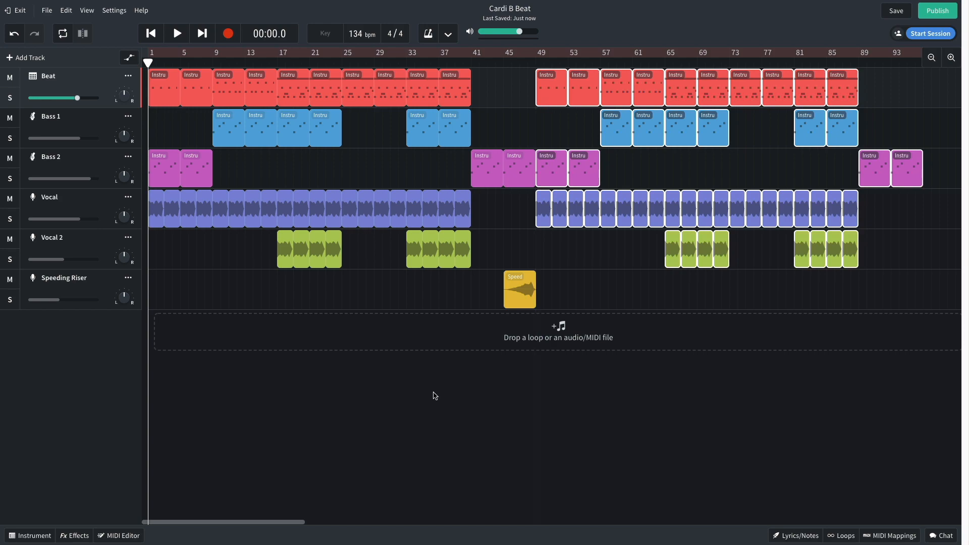